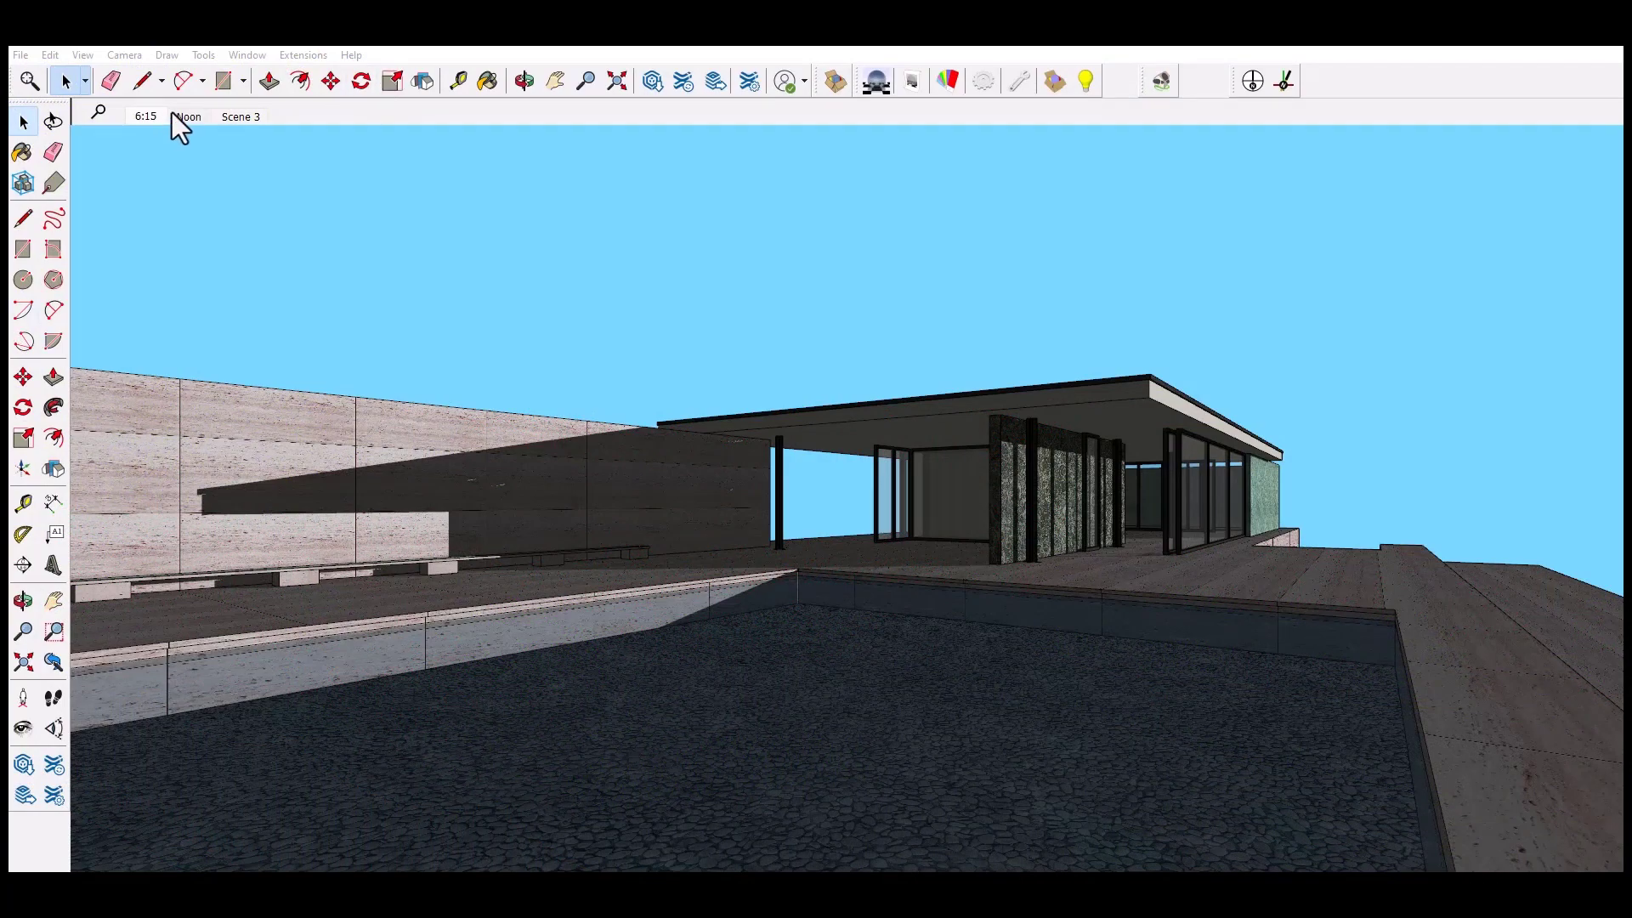
# - Preview the Noon scene, return to 6:15, and render that view in ProWalker CPU
pyautogui.click(204, 120)
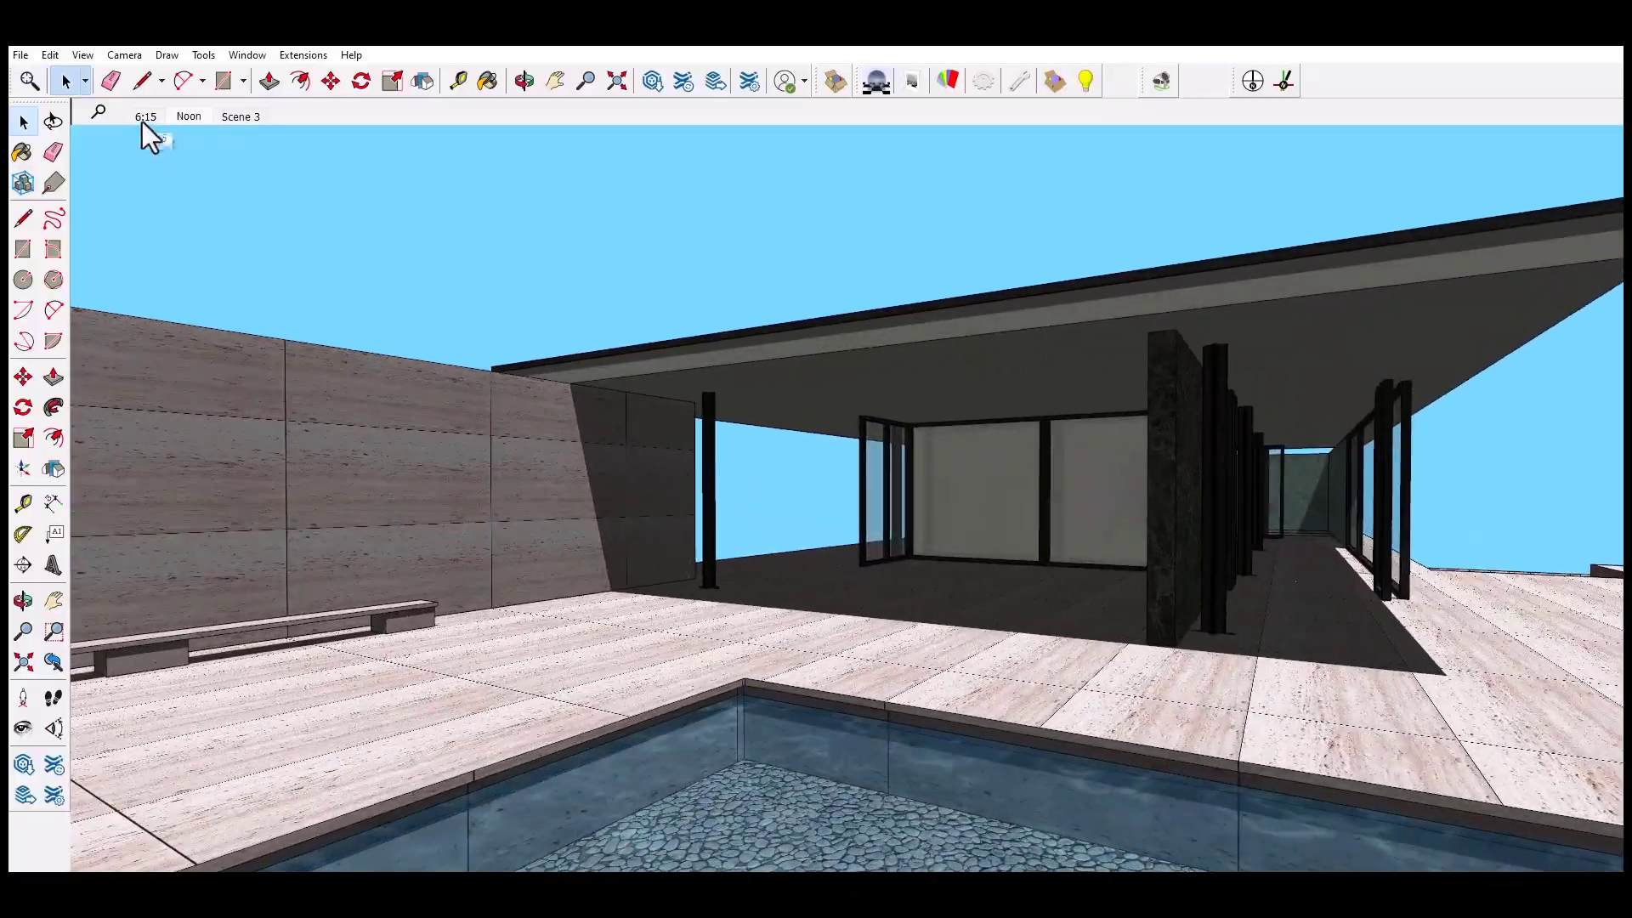
pyautogui.click(236, 117)
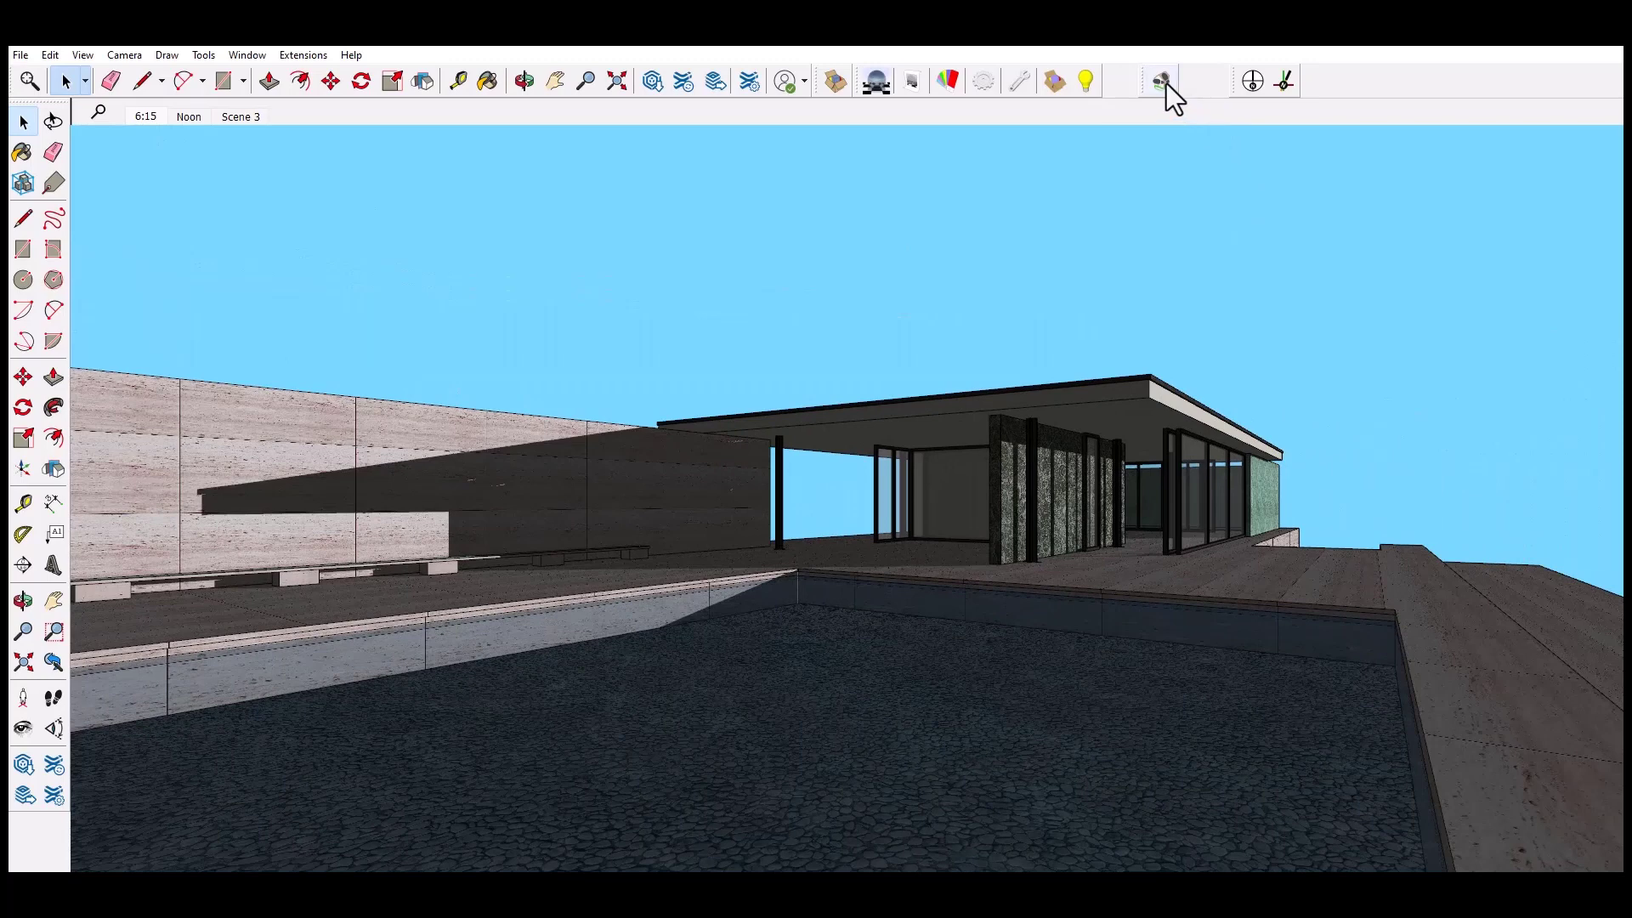
pyautogui.click(1167, 83)
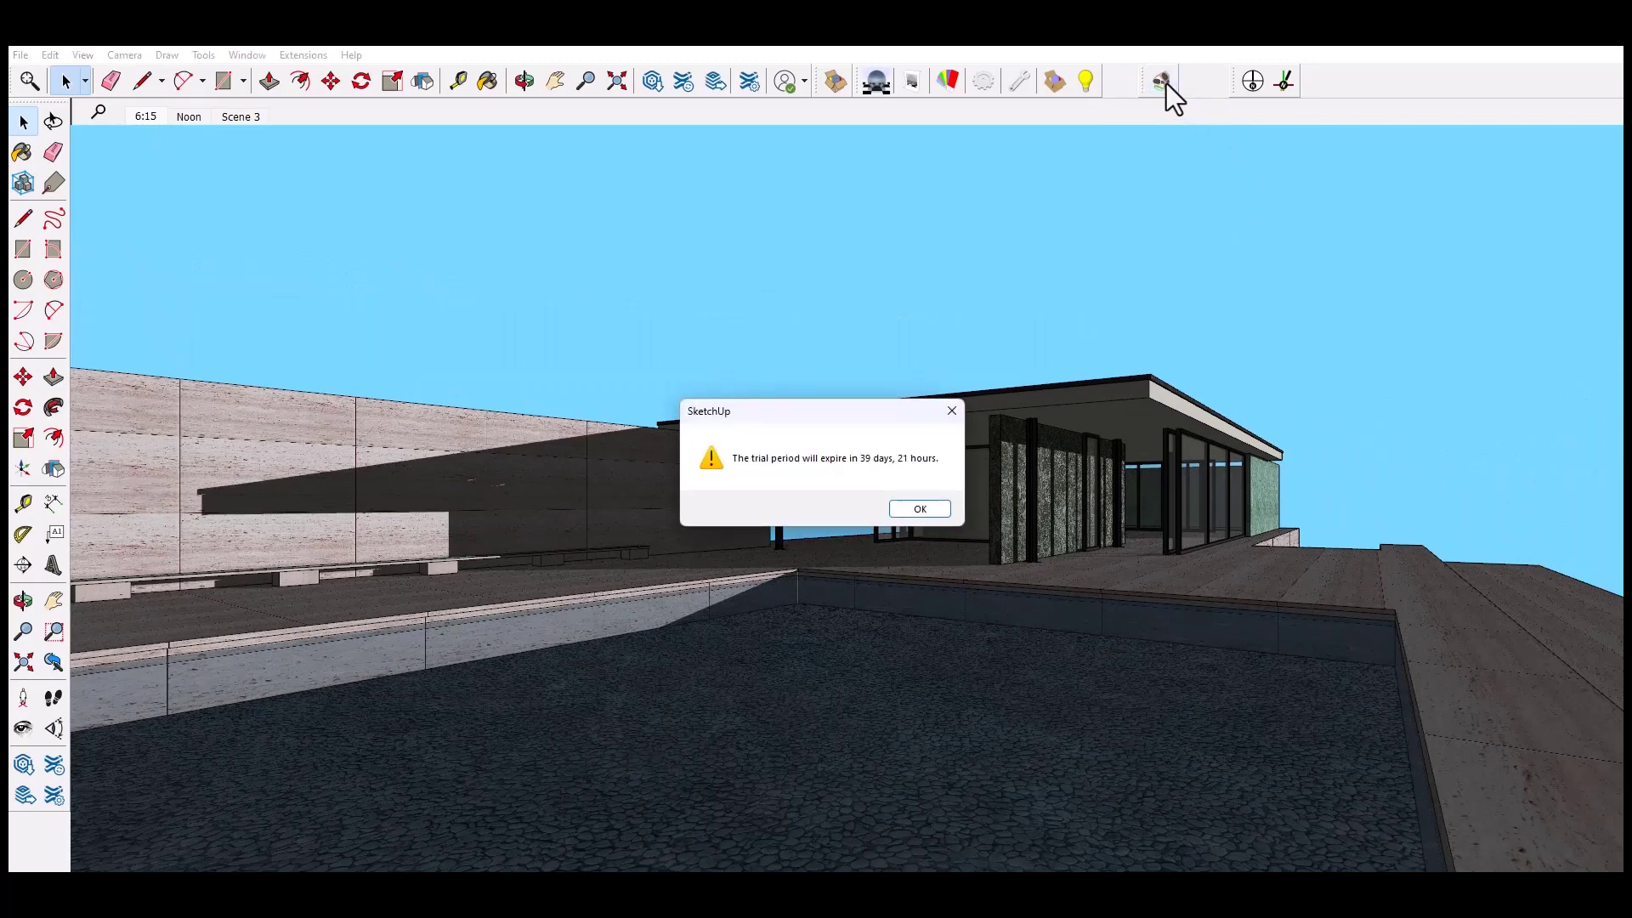
pyautogui.click(917, 509)
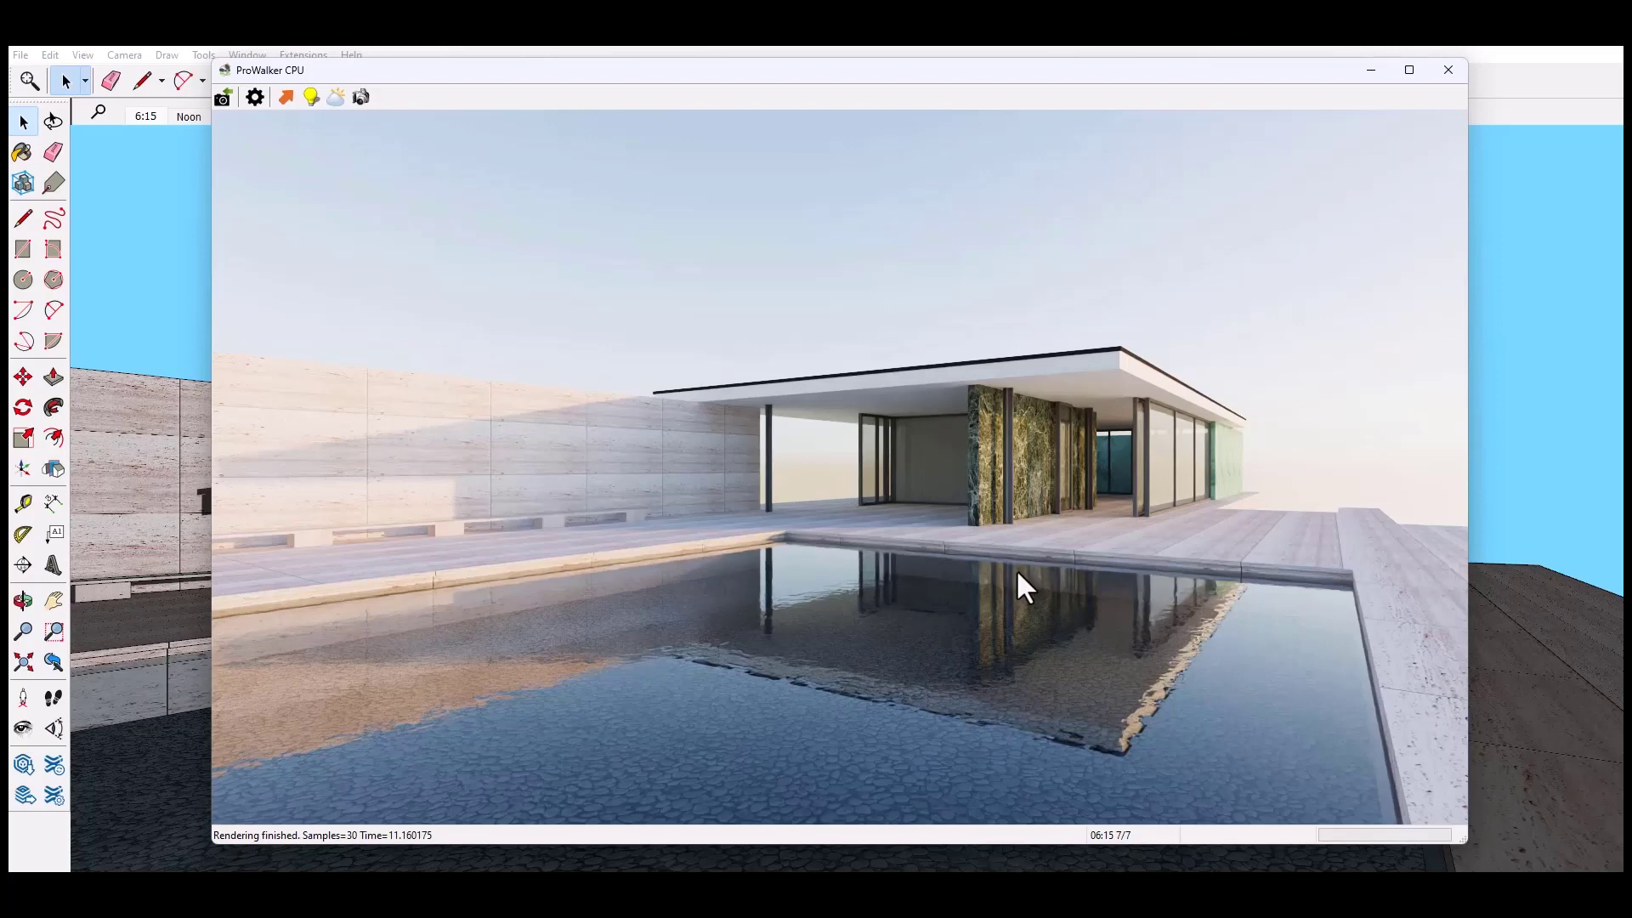
# - Dolly the ProWalker camera toward the pavilion and back, then move the render window right
pyautogui.scroll(2, 1015, 563)
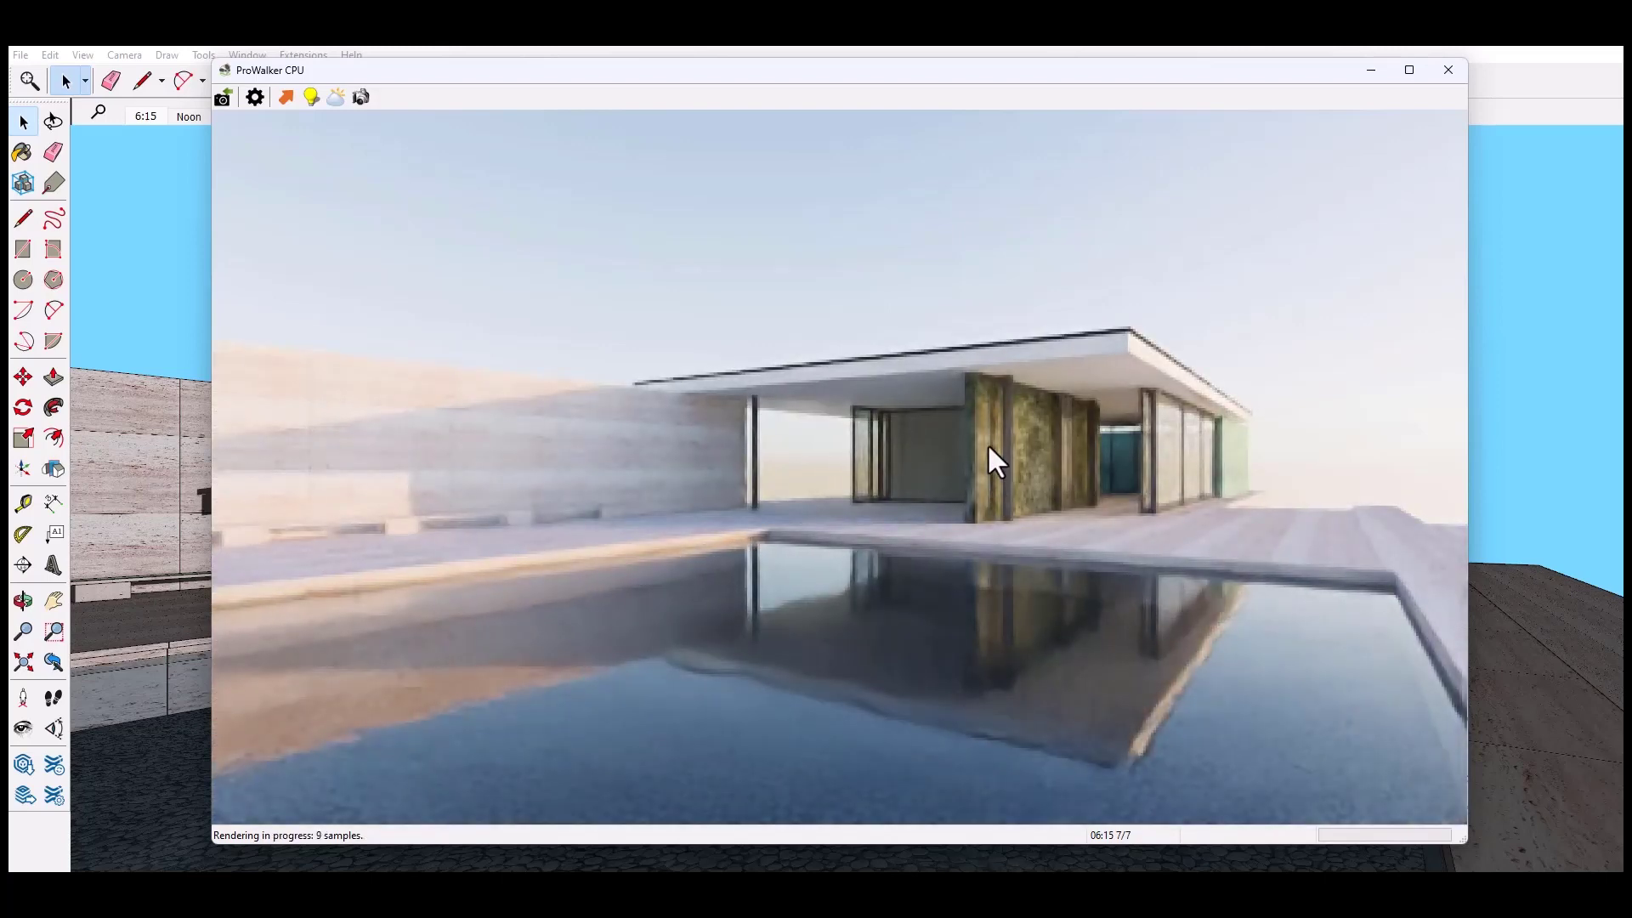
pyautogui.scroll(2, 988, 443)
pyautogui.scroll(3, 978, 429)
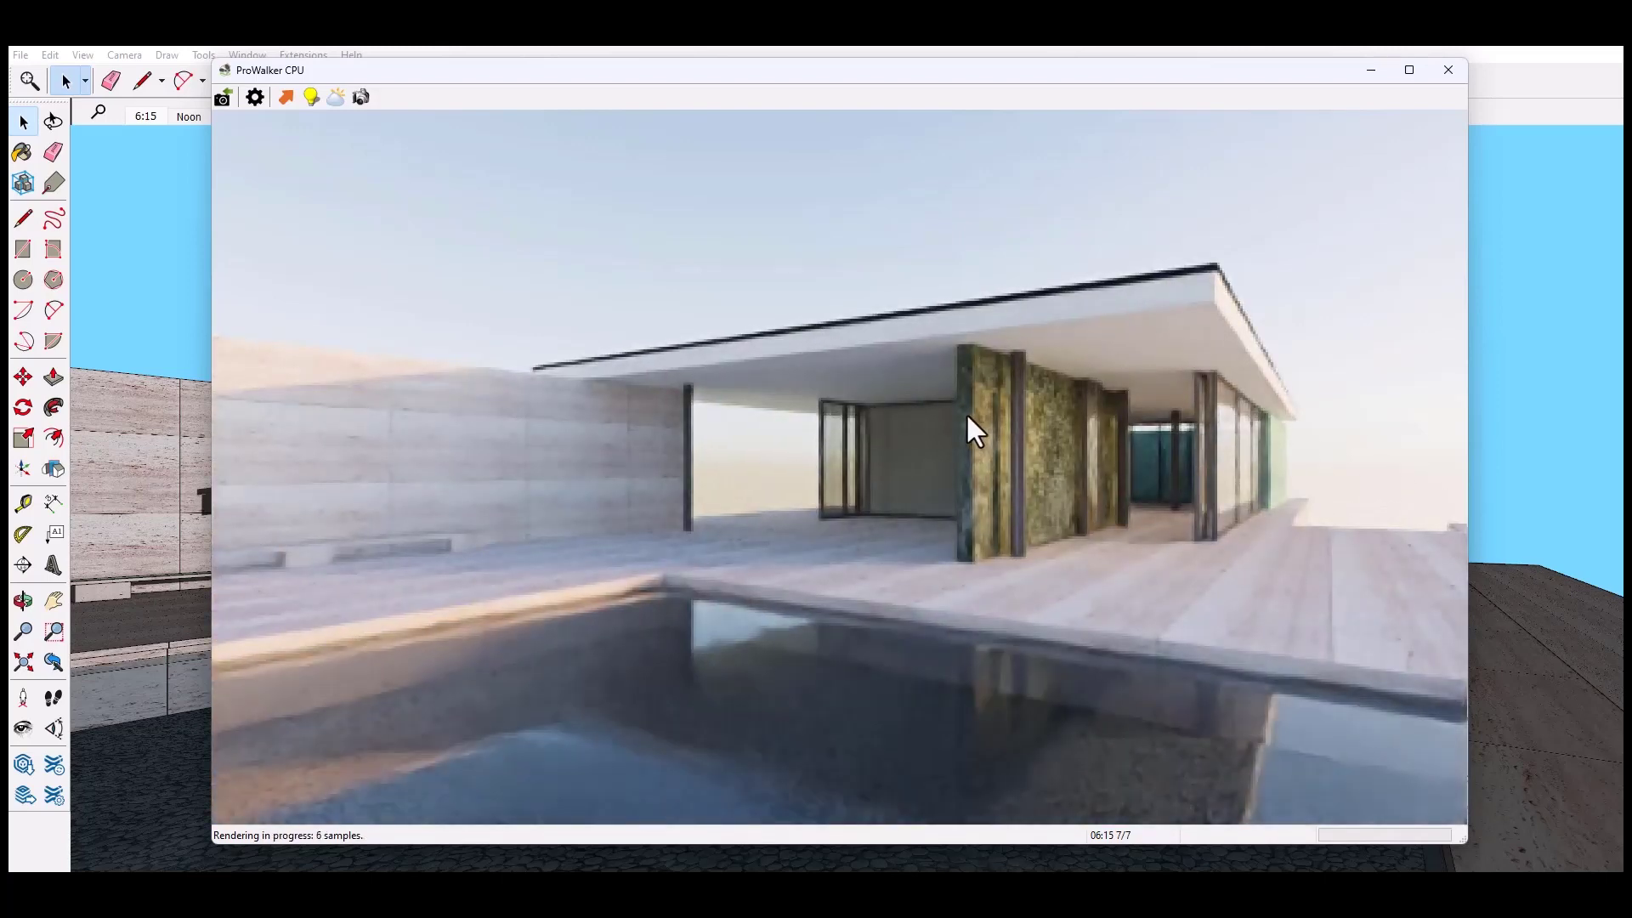
pyautogui.scroll(2, 966, 412)
pyautogui.scroll(2, 962, 406)
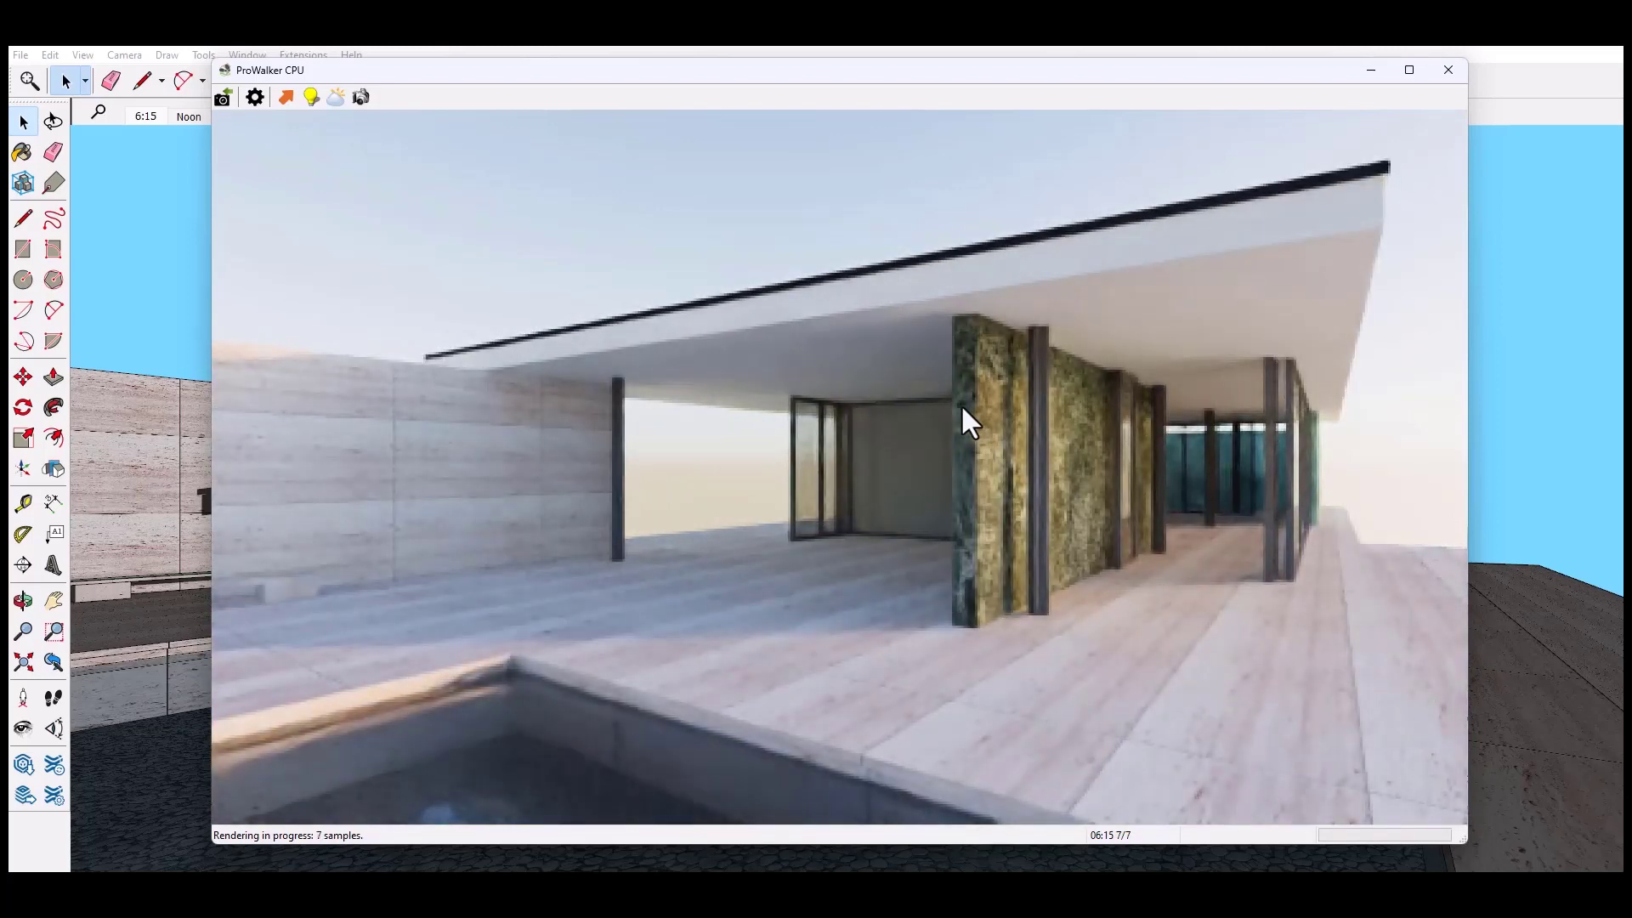
pyautogui.scroll(-2, 962, 405)
pyautogui.scroll(-2, 962, 405)
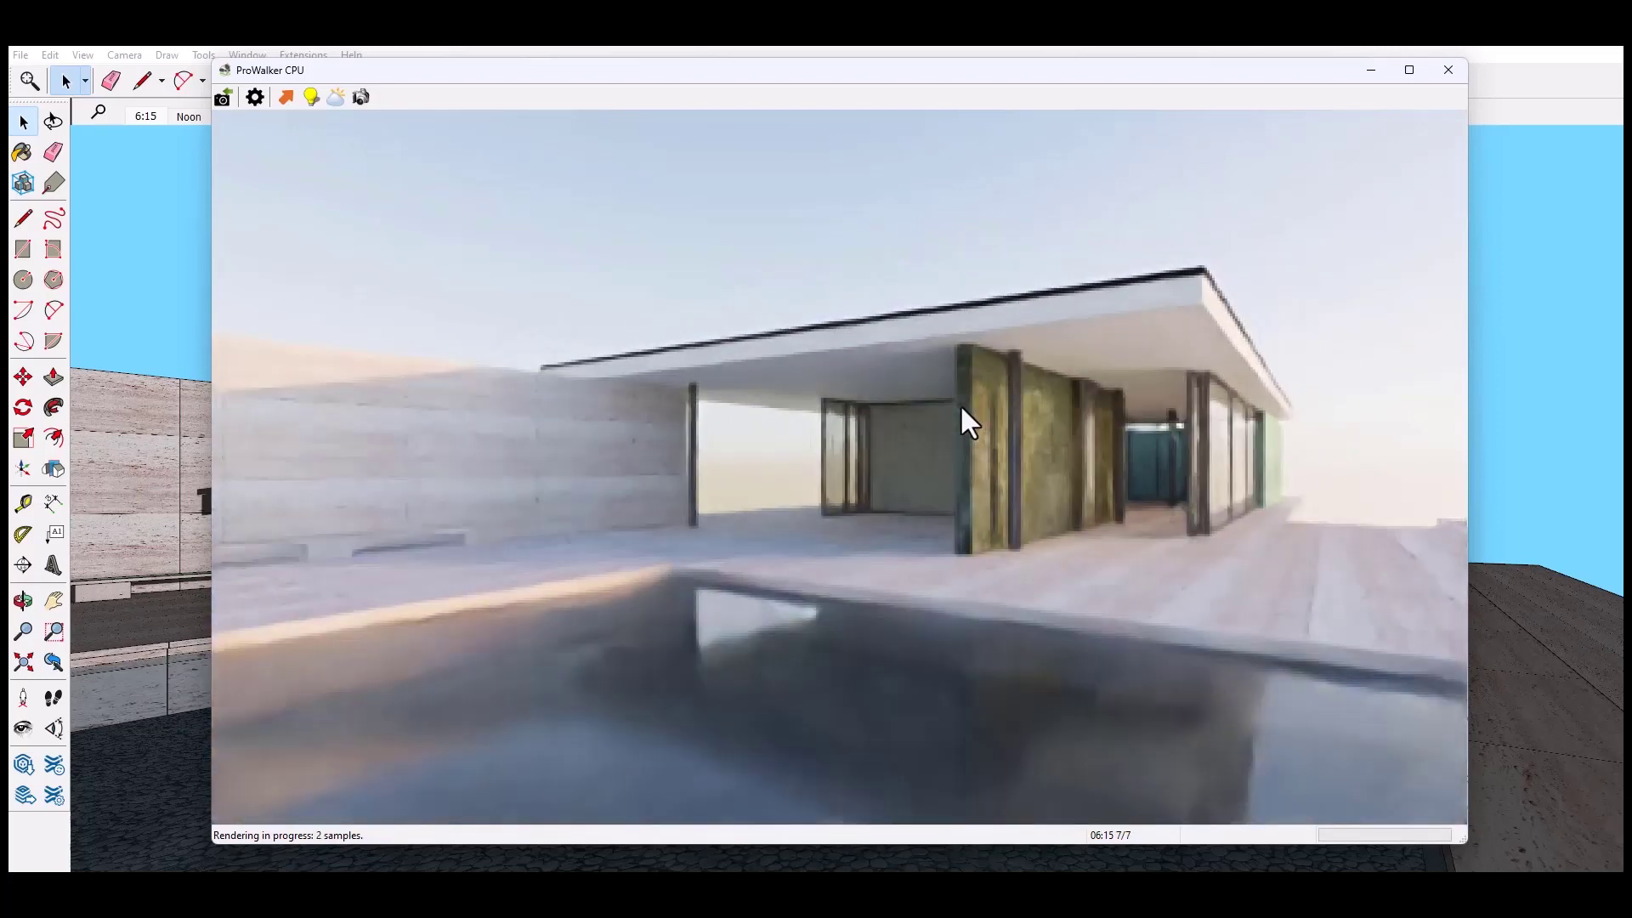
pyautogui.scroll(-2, 959, 405)
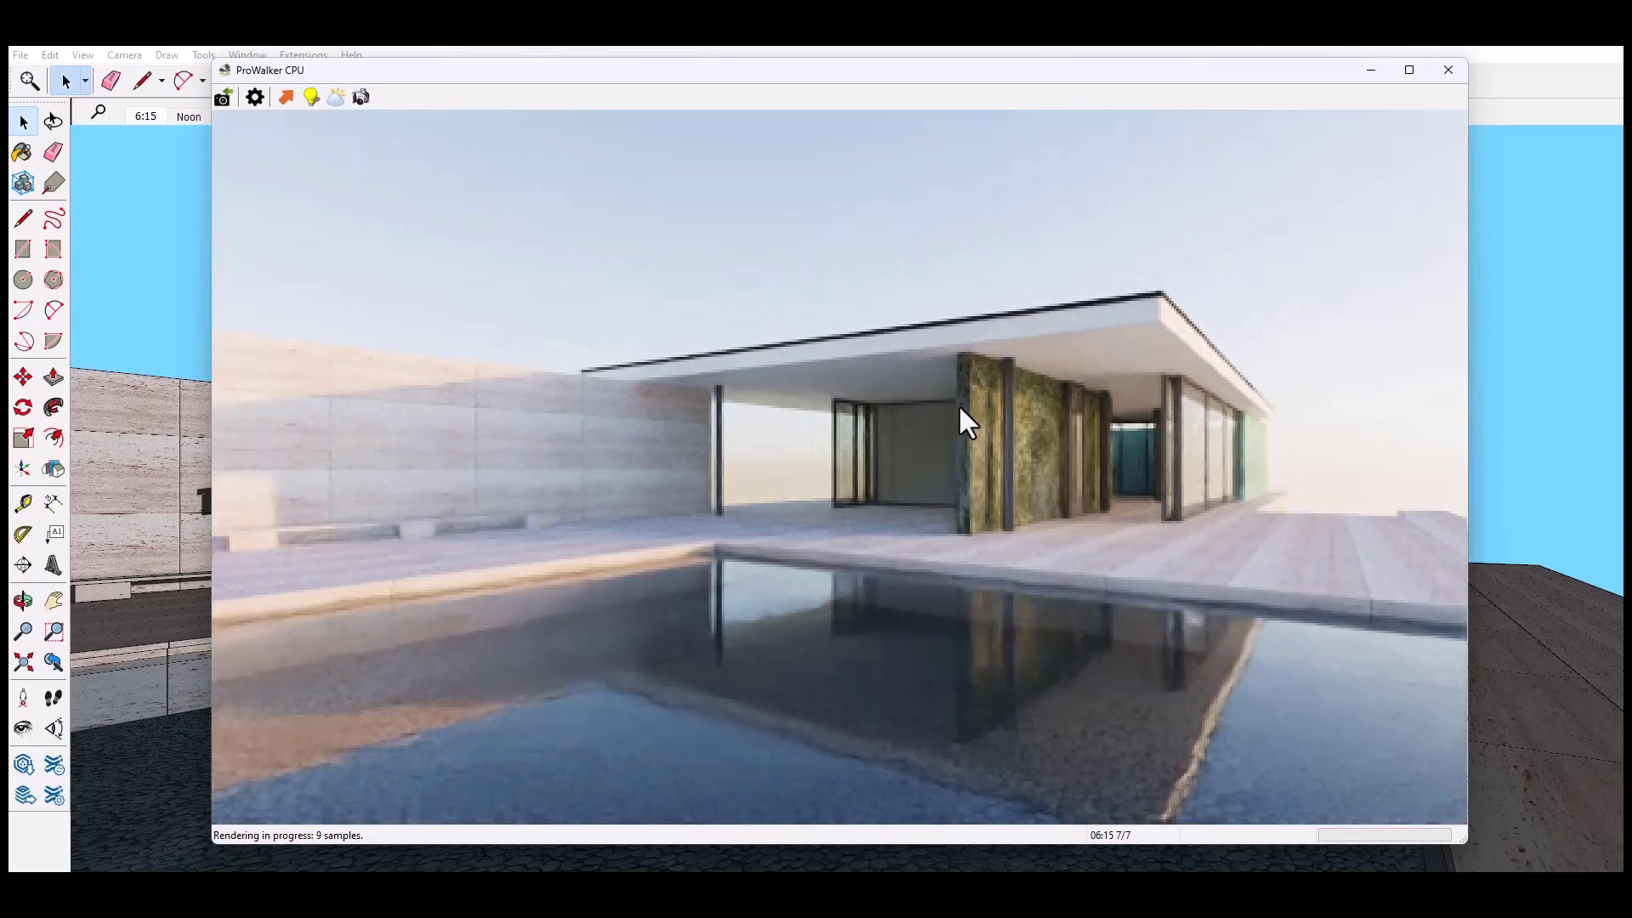
pyautogui.scroll(-1, 957, 404)
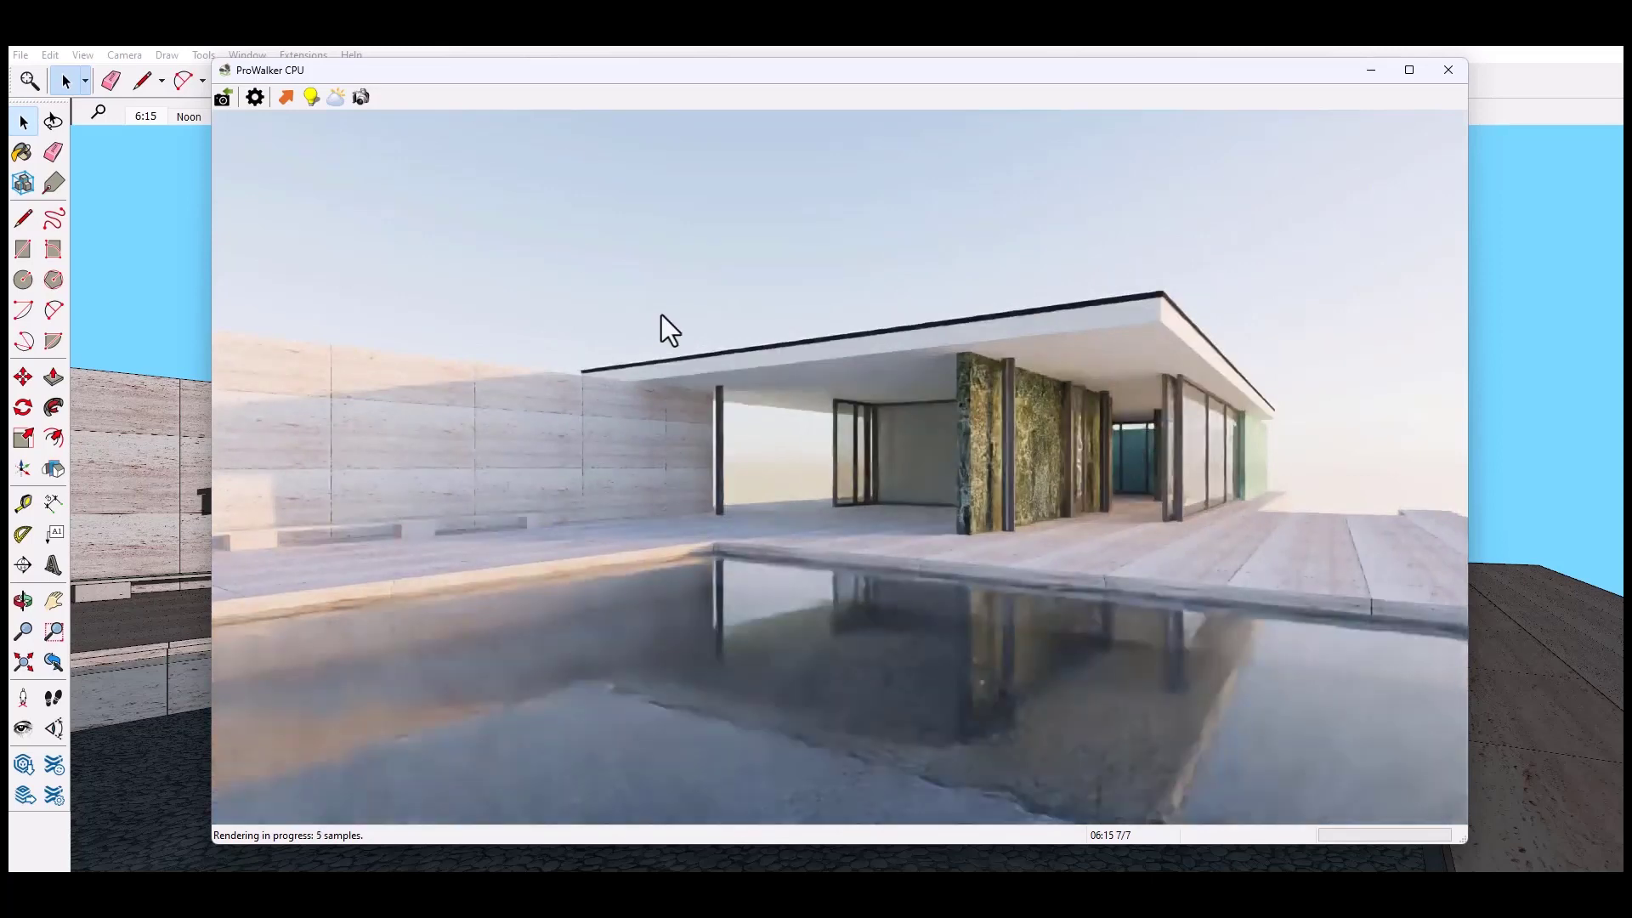
pyautogui.moveTo(475, 71); pyautogui.dragTo(683, 66)
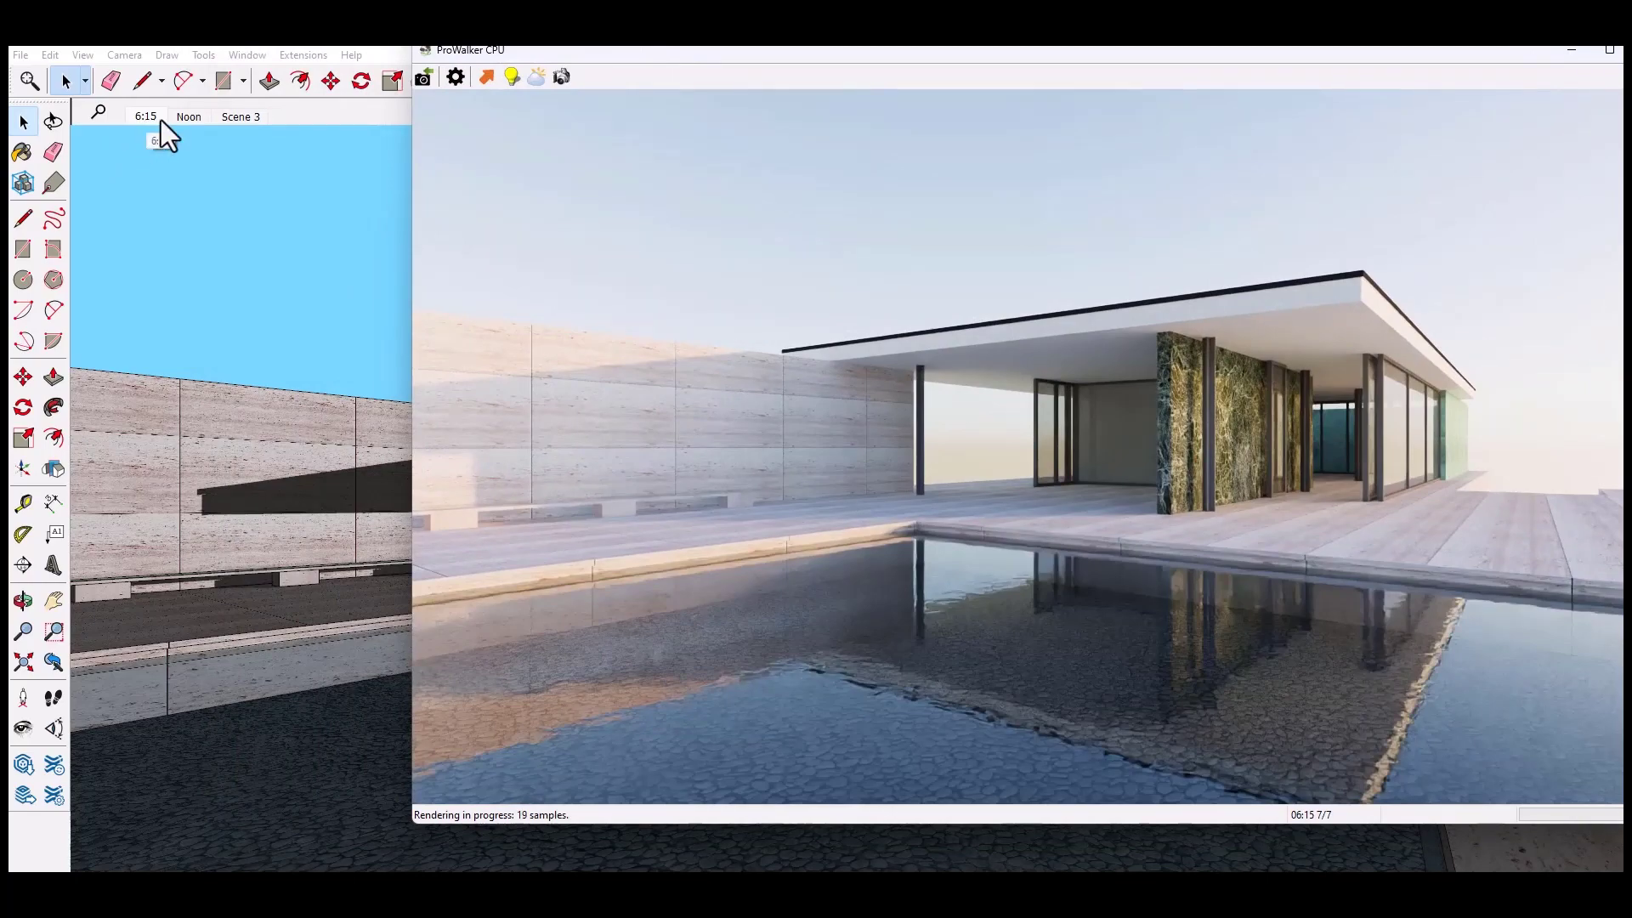
# - Sync the ProWalker render camera to SketchUp's Scene 3 view
pyautogui.click(239, 118)
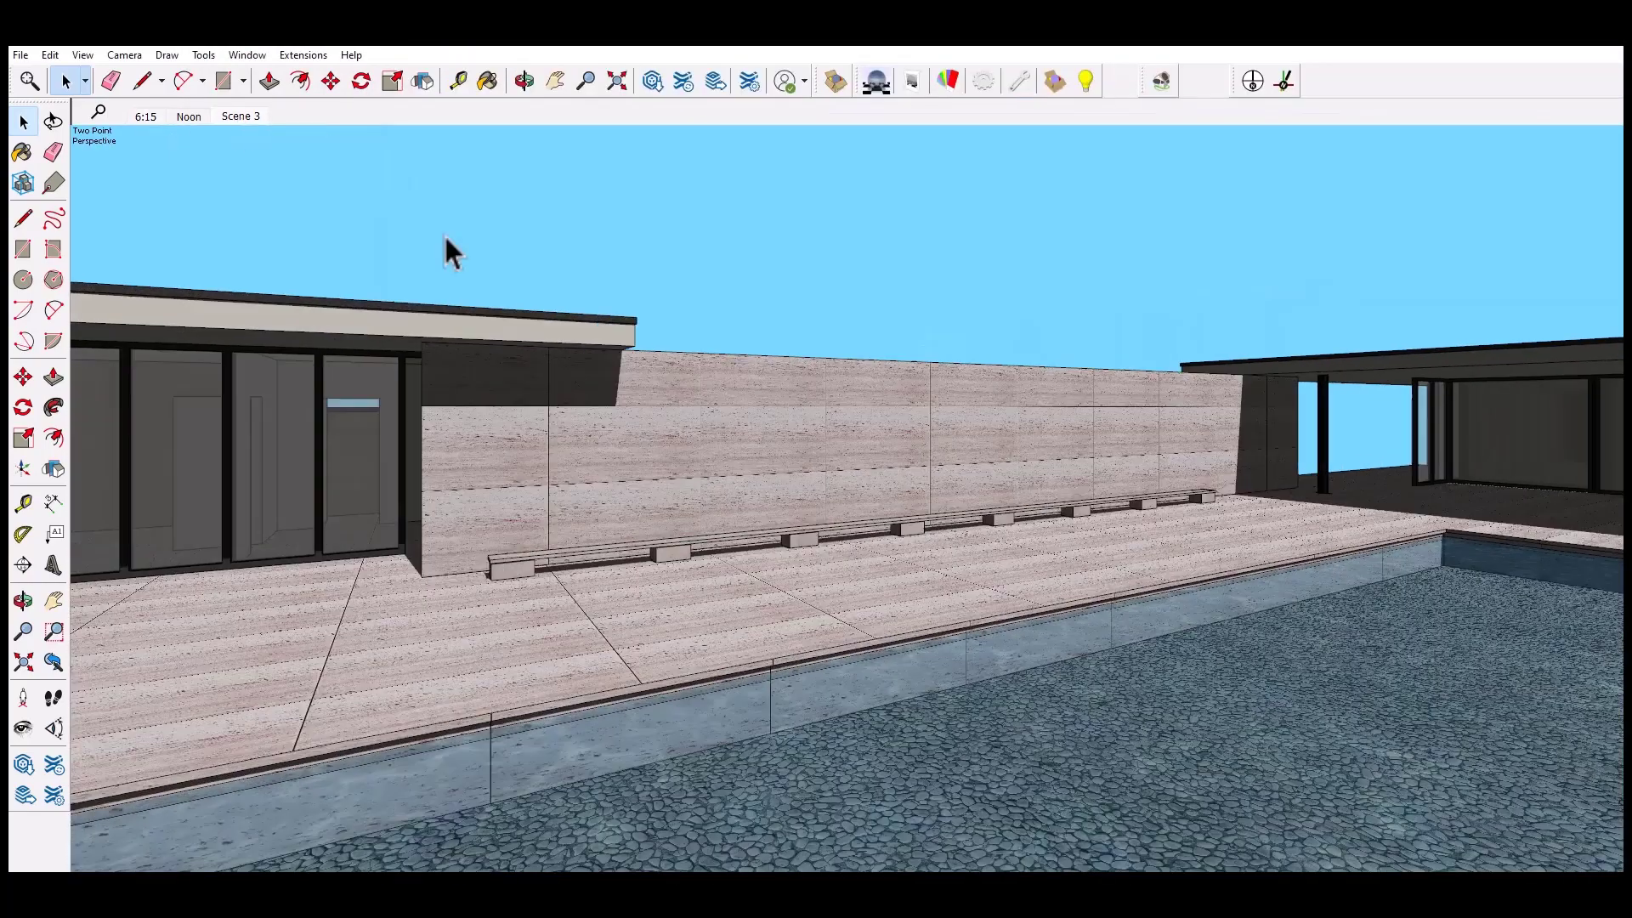
pyautogui.hotkey('alt', 'Tab')
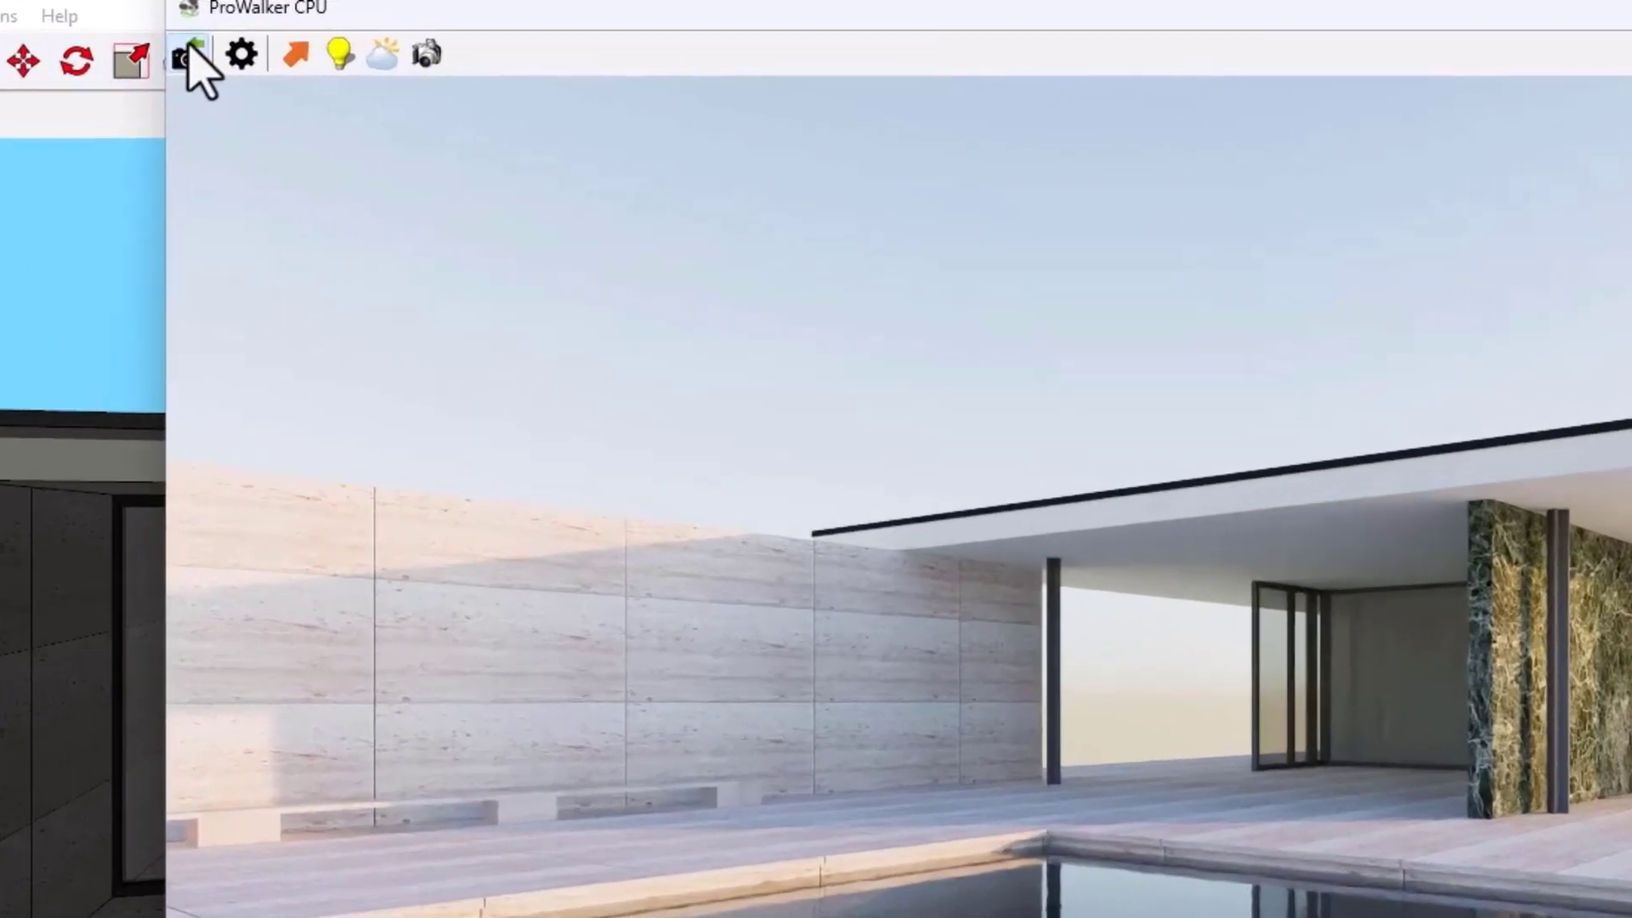
pyautogui.click(189, 53)
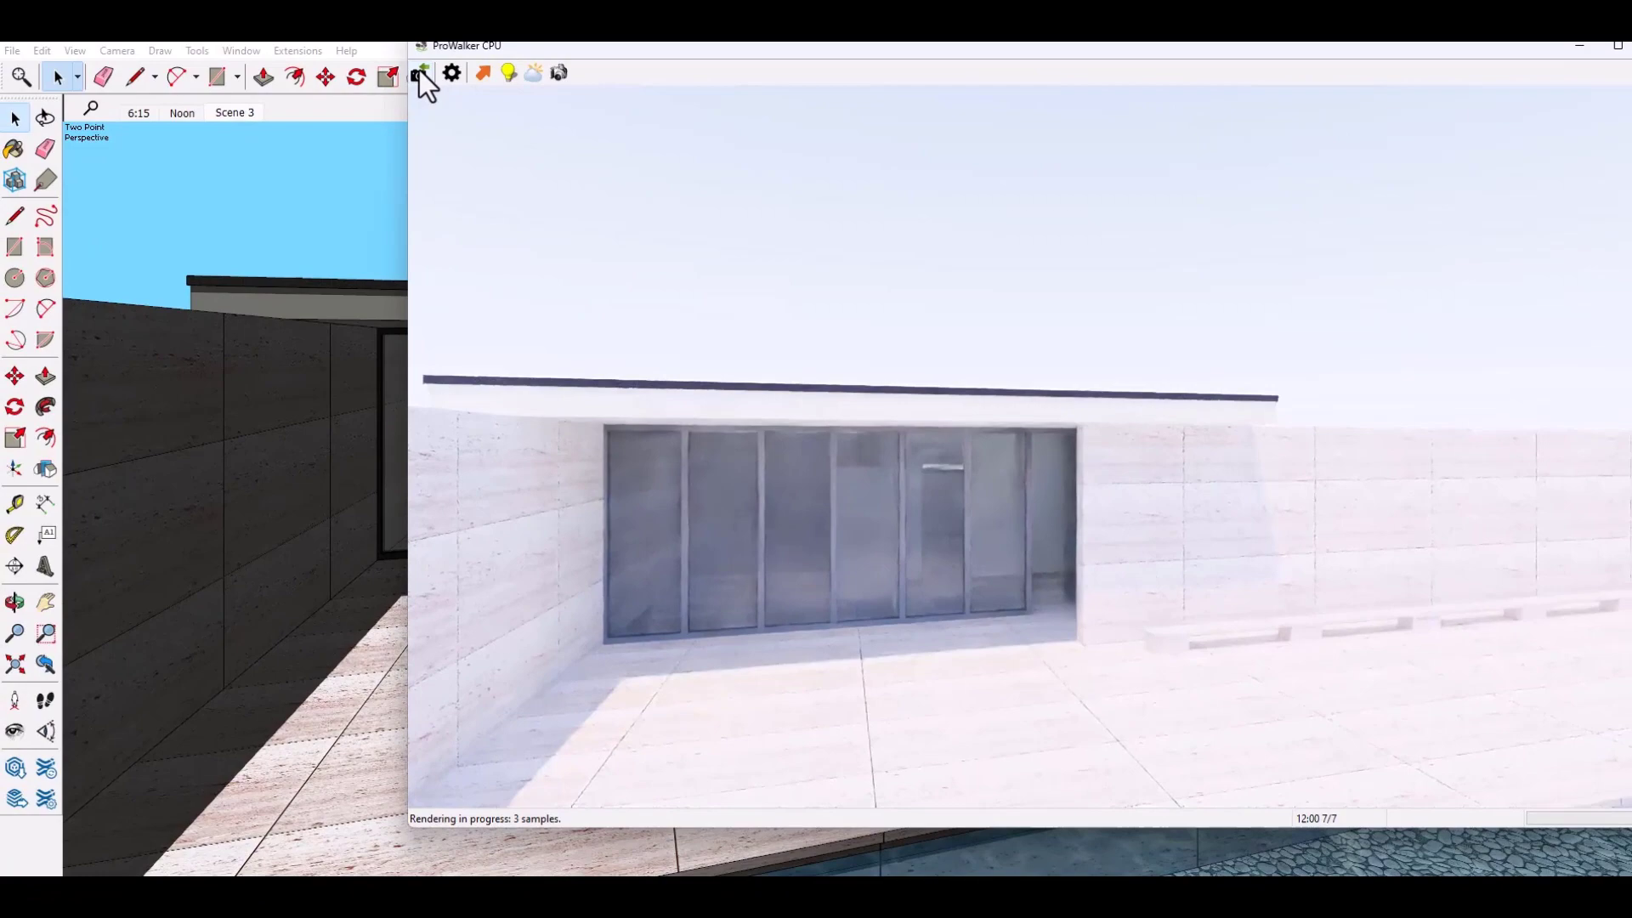
# - Check the Noon and Scene 3 views, then render the 6:15 pavilion-and-pool view
pyautogui.click(179, 112)
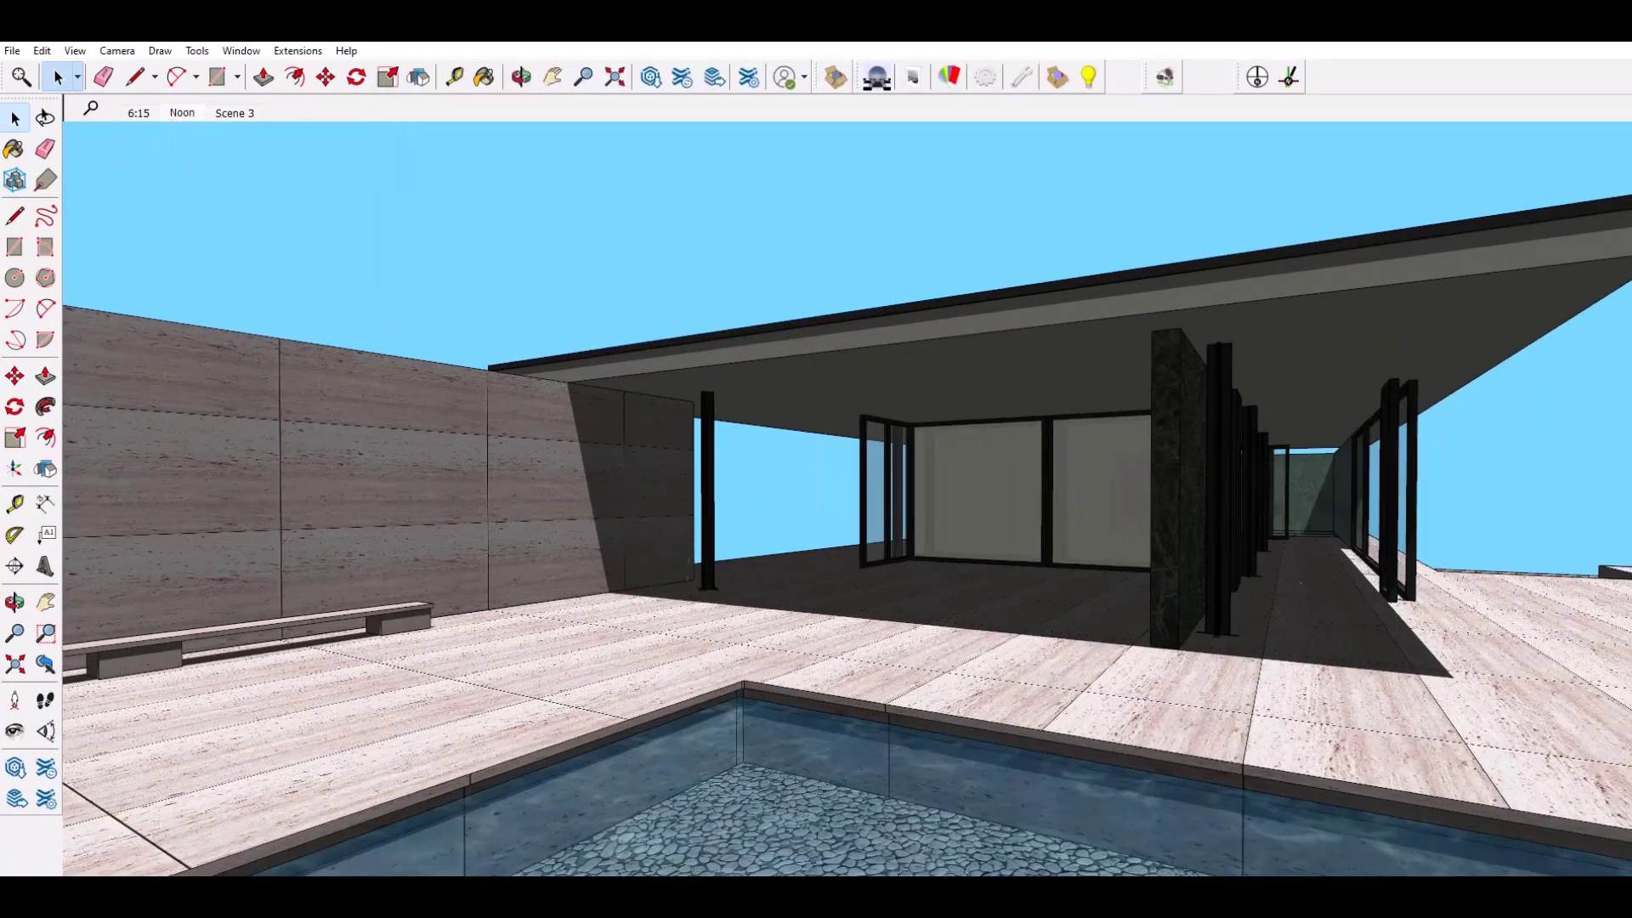
pyautogui.click(1181, 901)
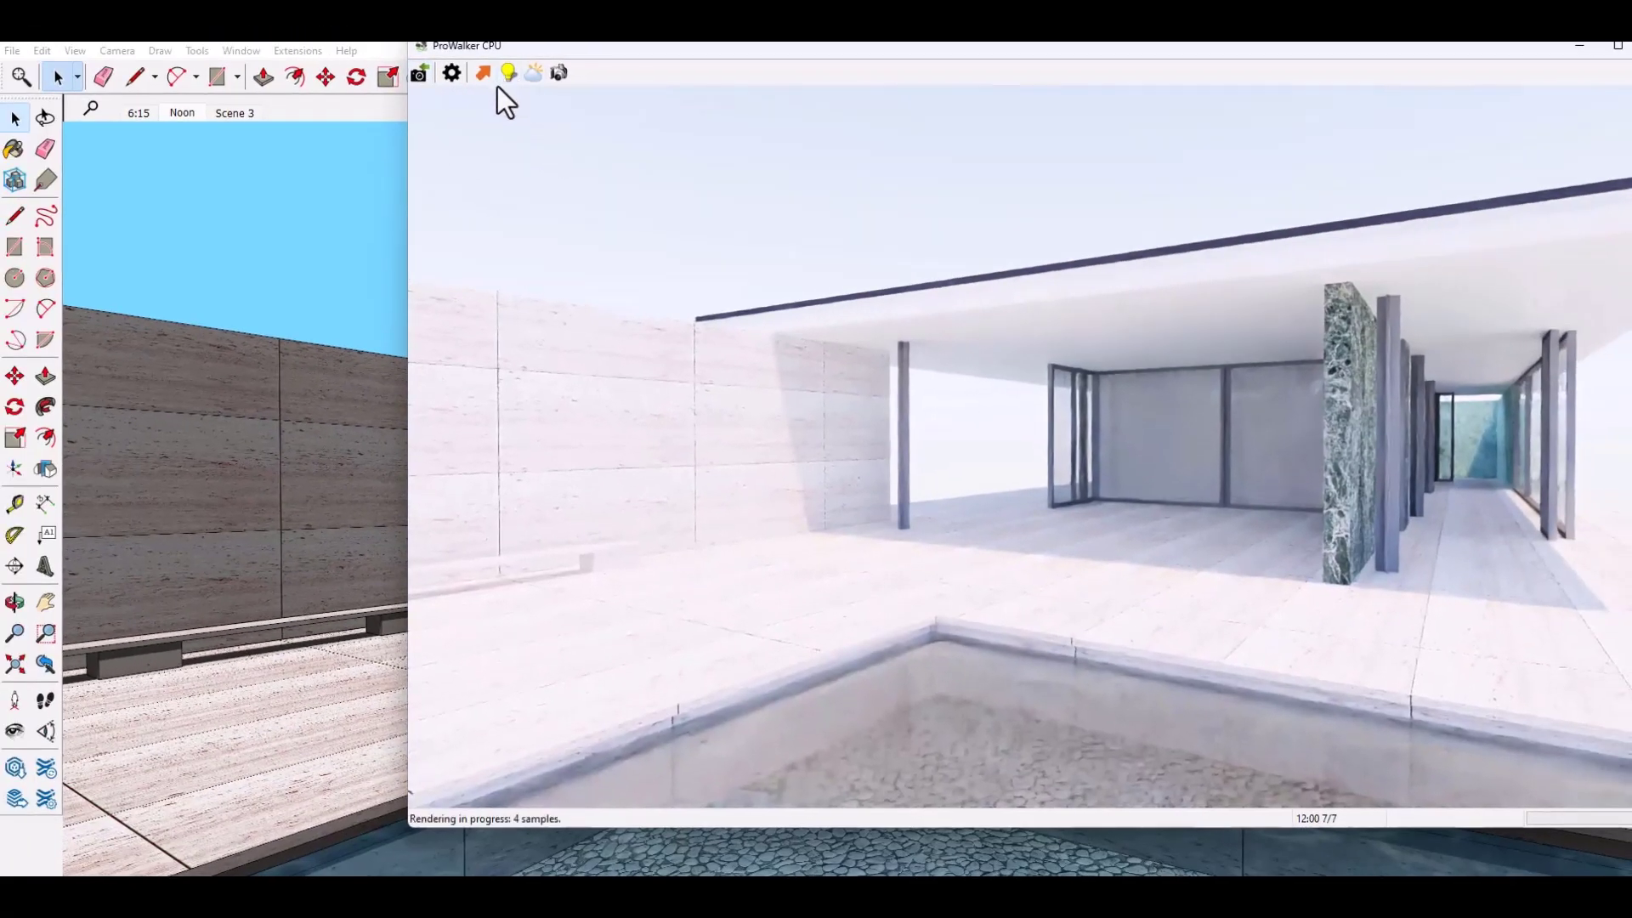
pyautogui.click(235, 114)
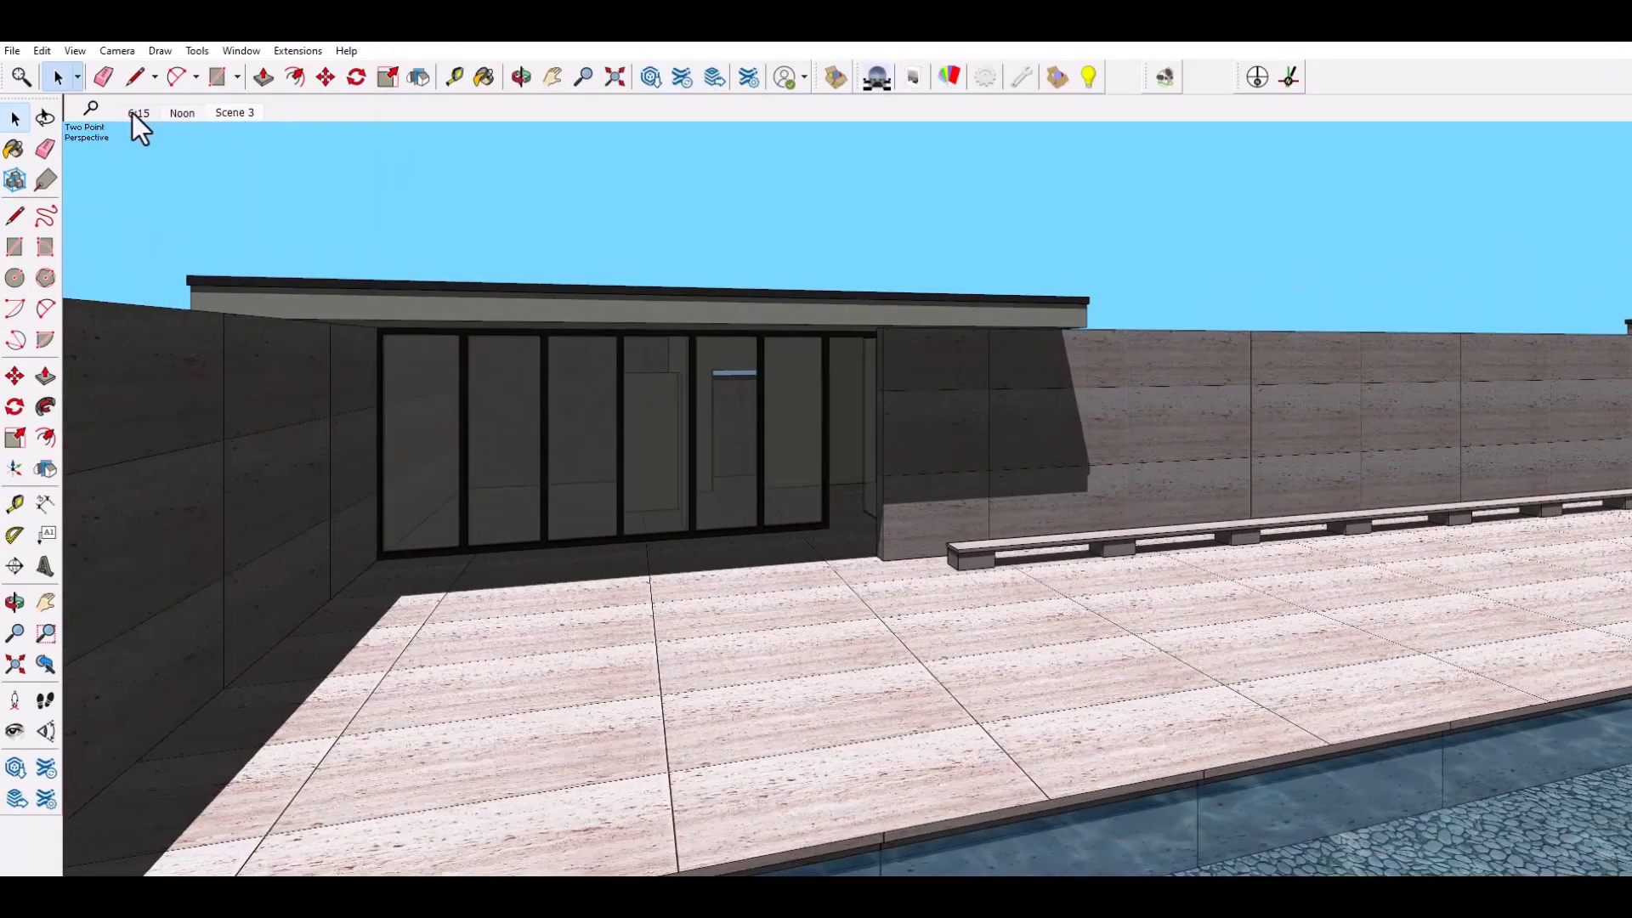
pyautogui.click(133, 114)
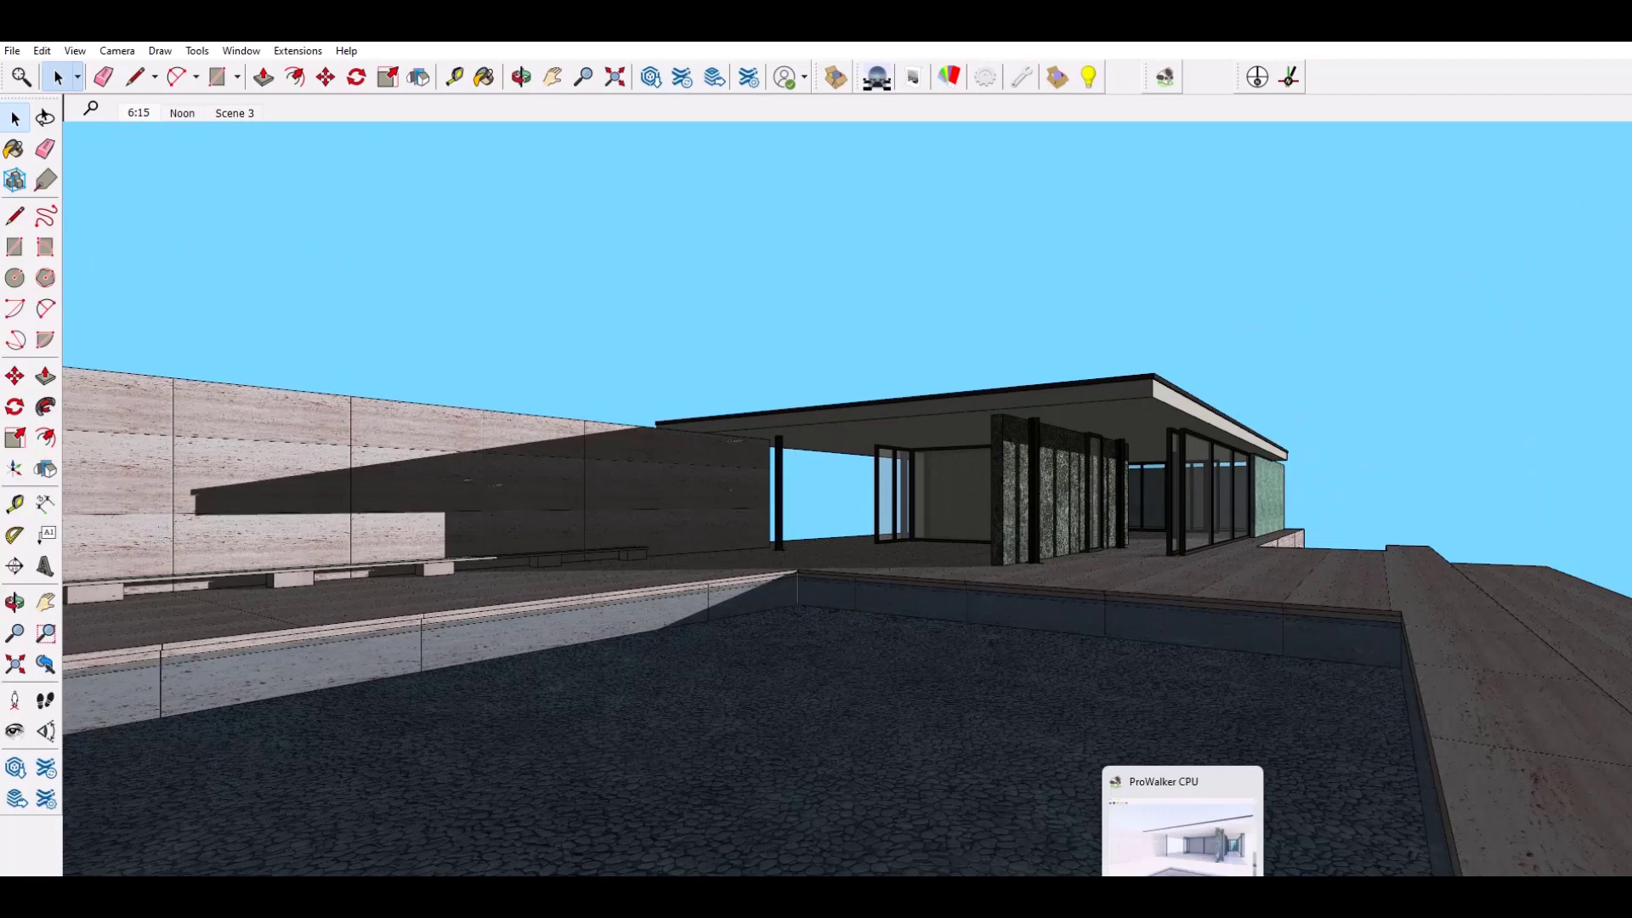
pyautogui.click(1182, 829)
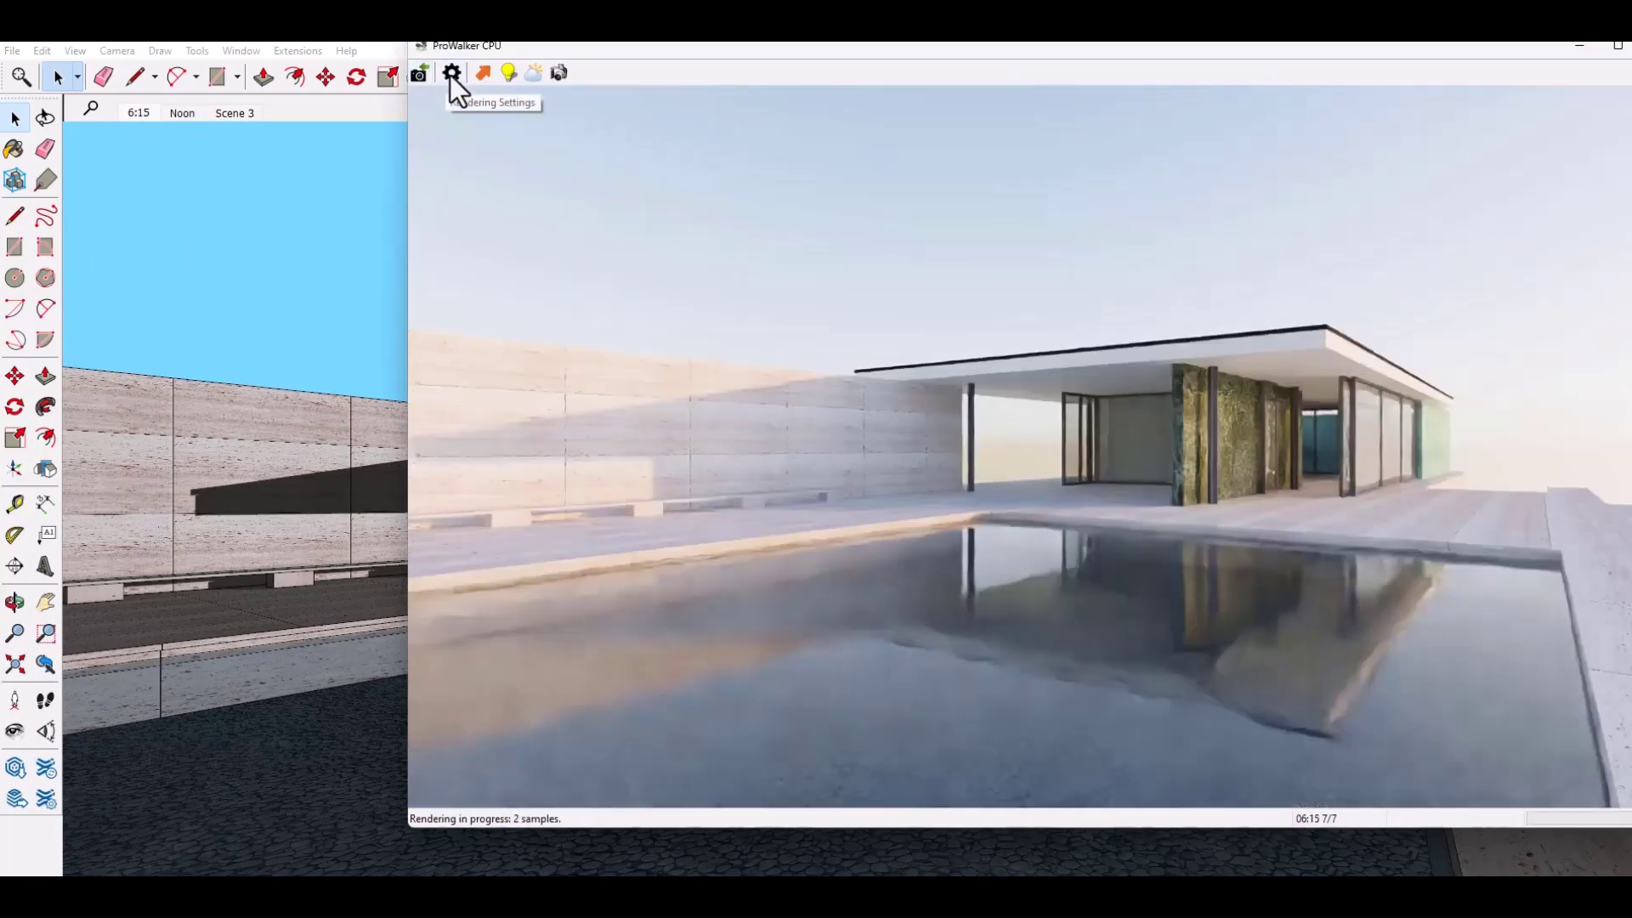
# - Change the ProWalker render sample limit from 30 to 20 in Rendering Settings
pyautogui.click(451, 74)
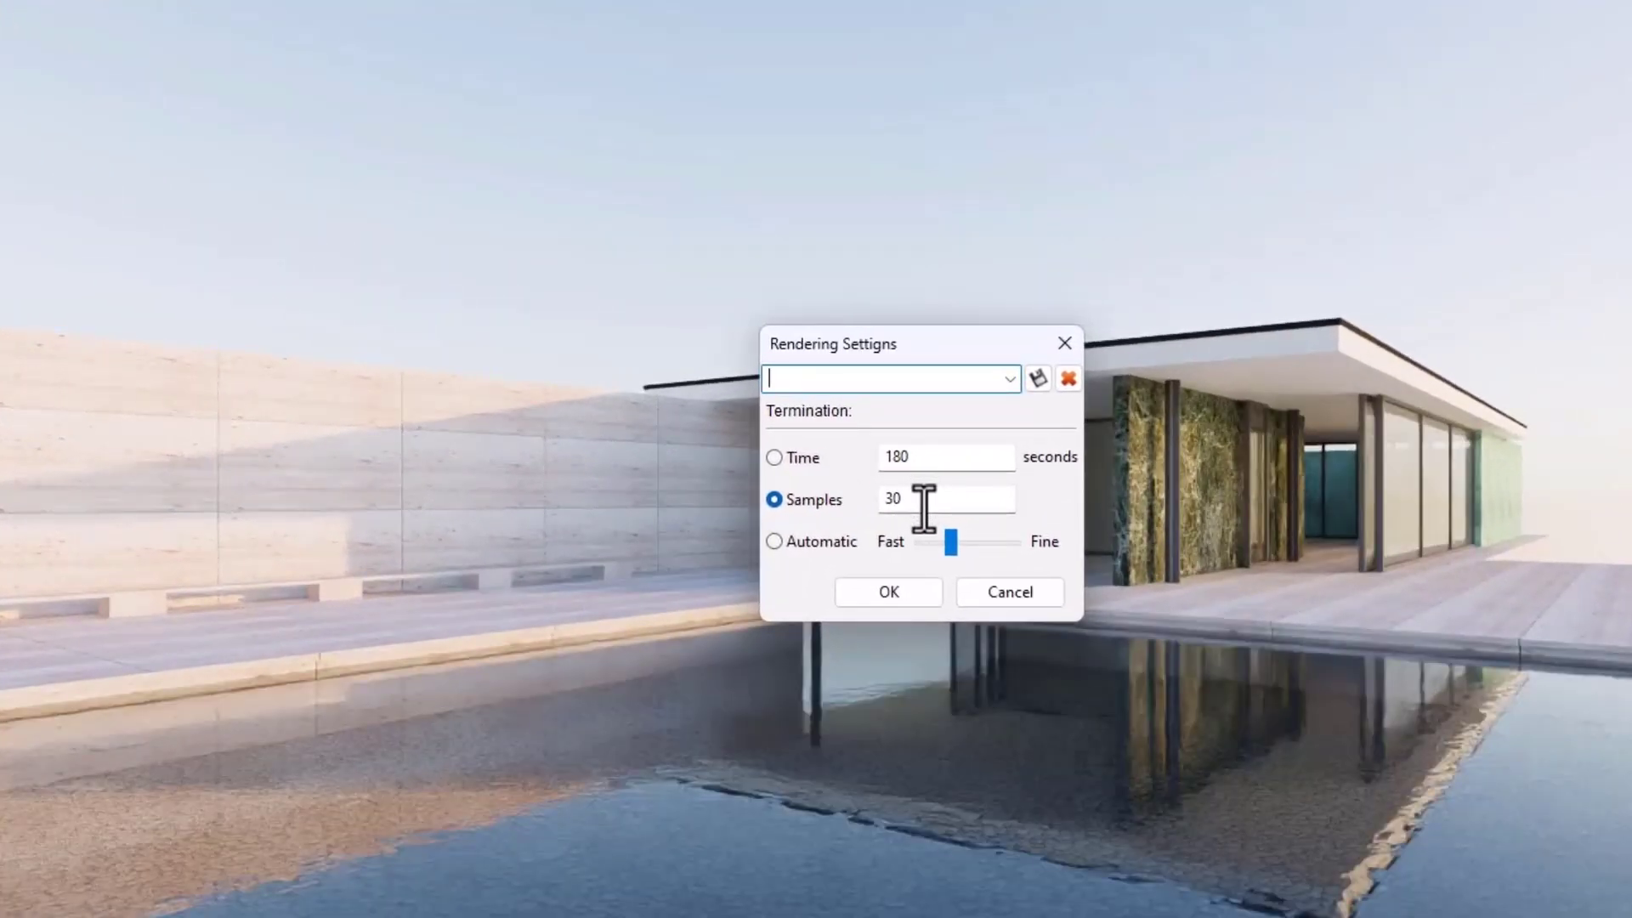
pyautogui.click(924, 509)
pyautogui.press('BackSpace')
pyautogui.press('BackSpace')
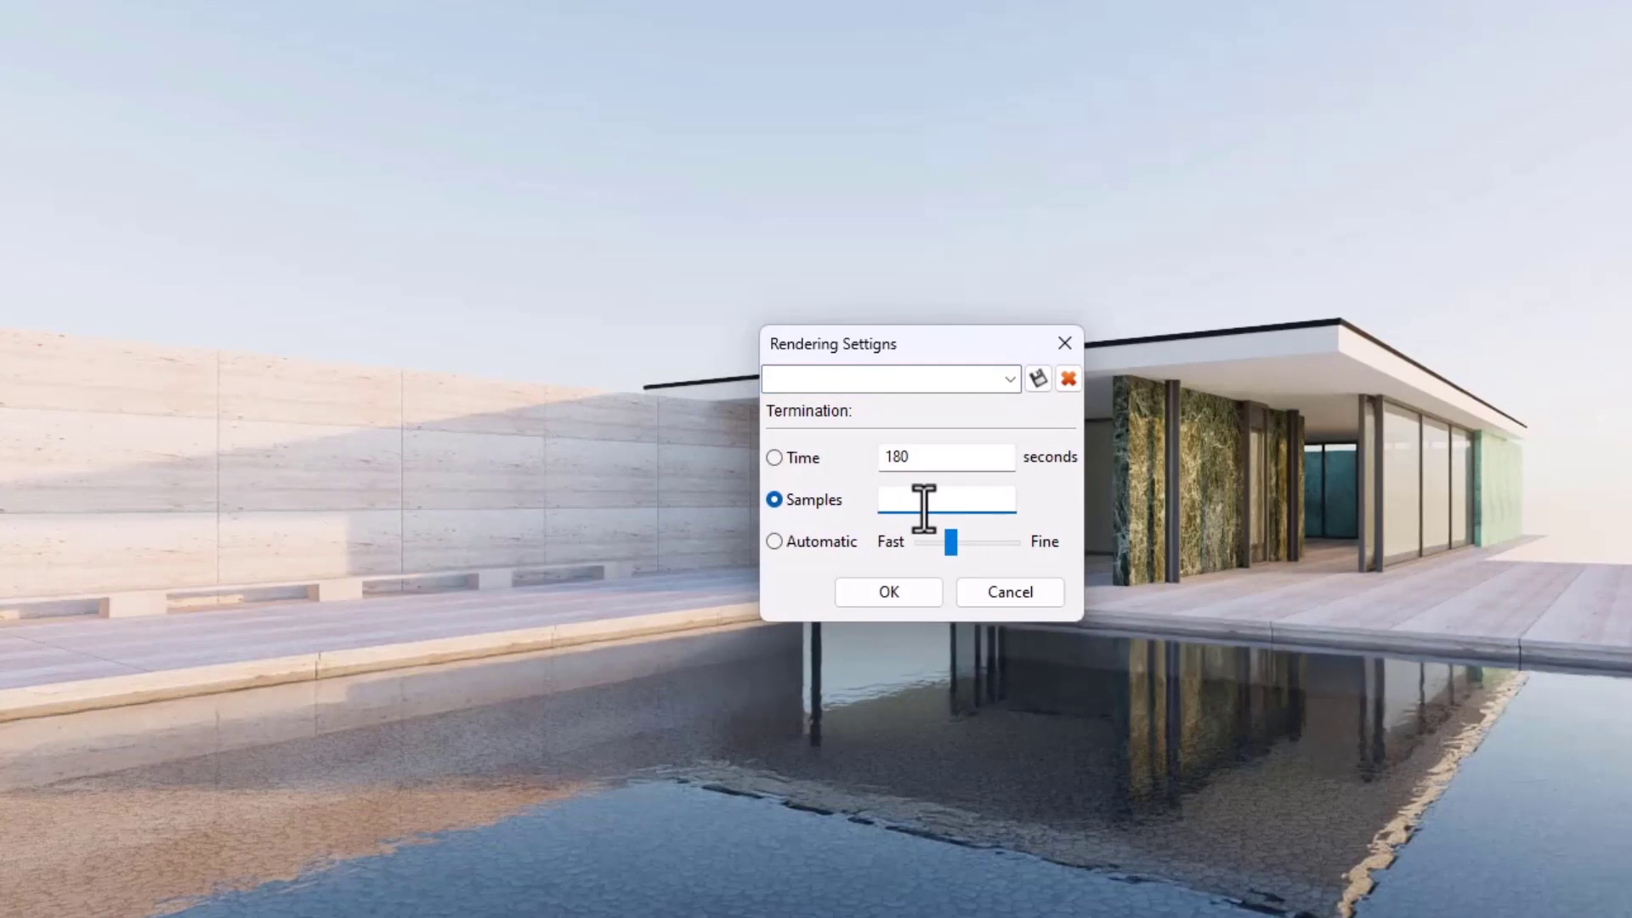
pyautogui.write('20')
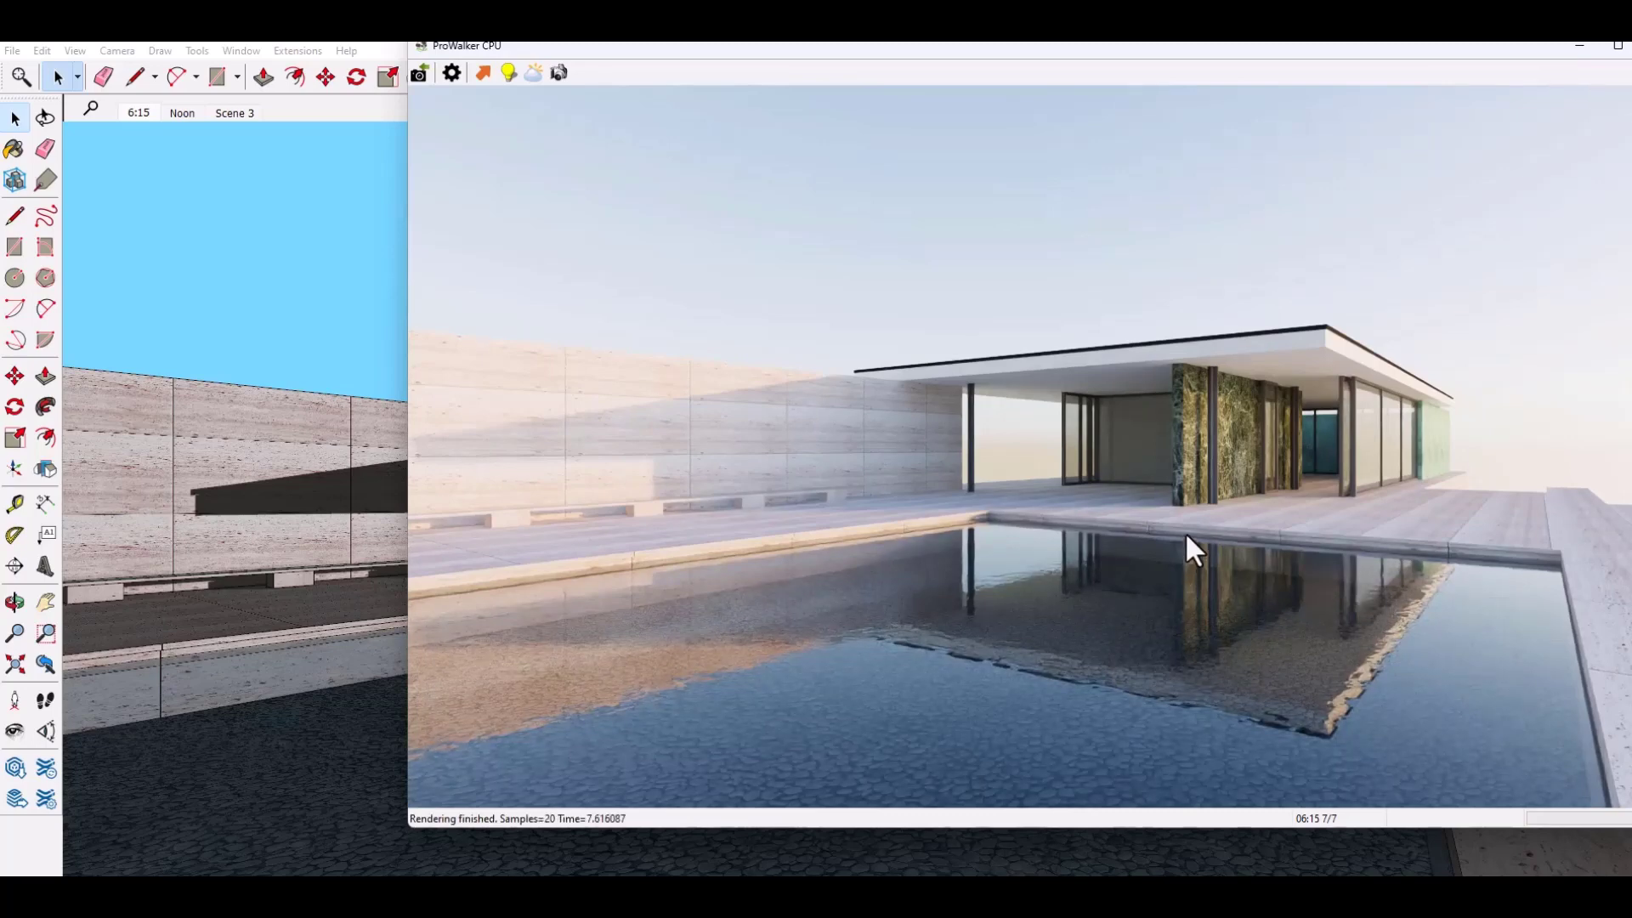
# - Dolly and orbit the camera to a low pool-level view, pavilion right of centre
pyautogui.scroll(2, 1185, 532)
pyautogui.scroll(1, 1182, 499)
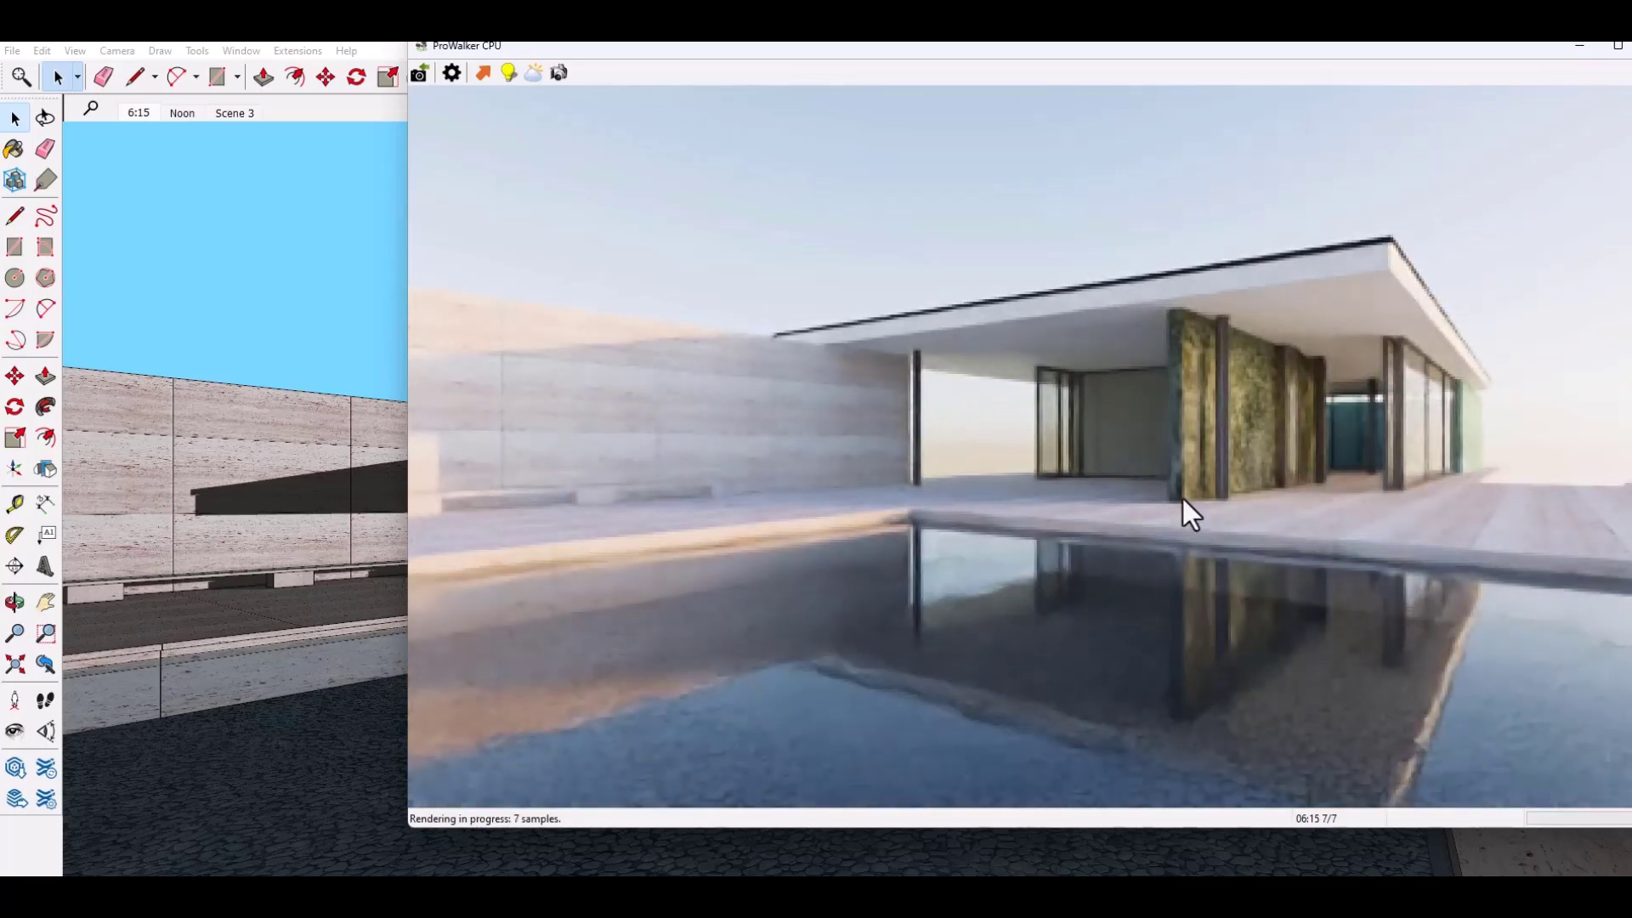
pyautogui.scroll(1, 1172, 437)
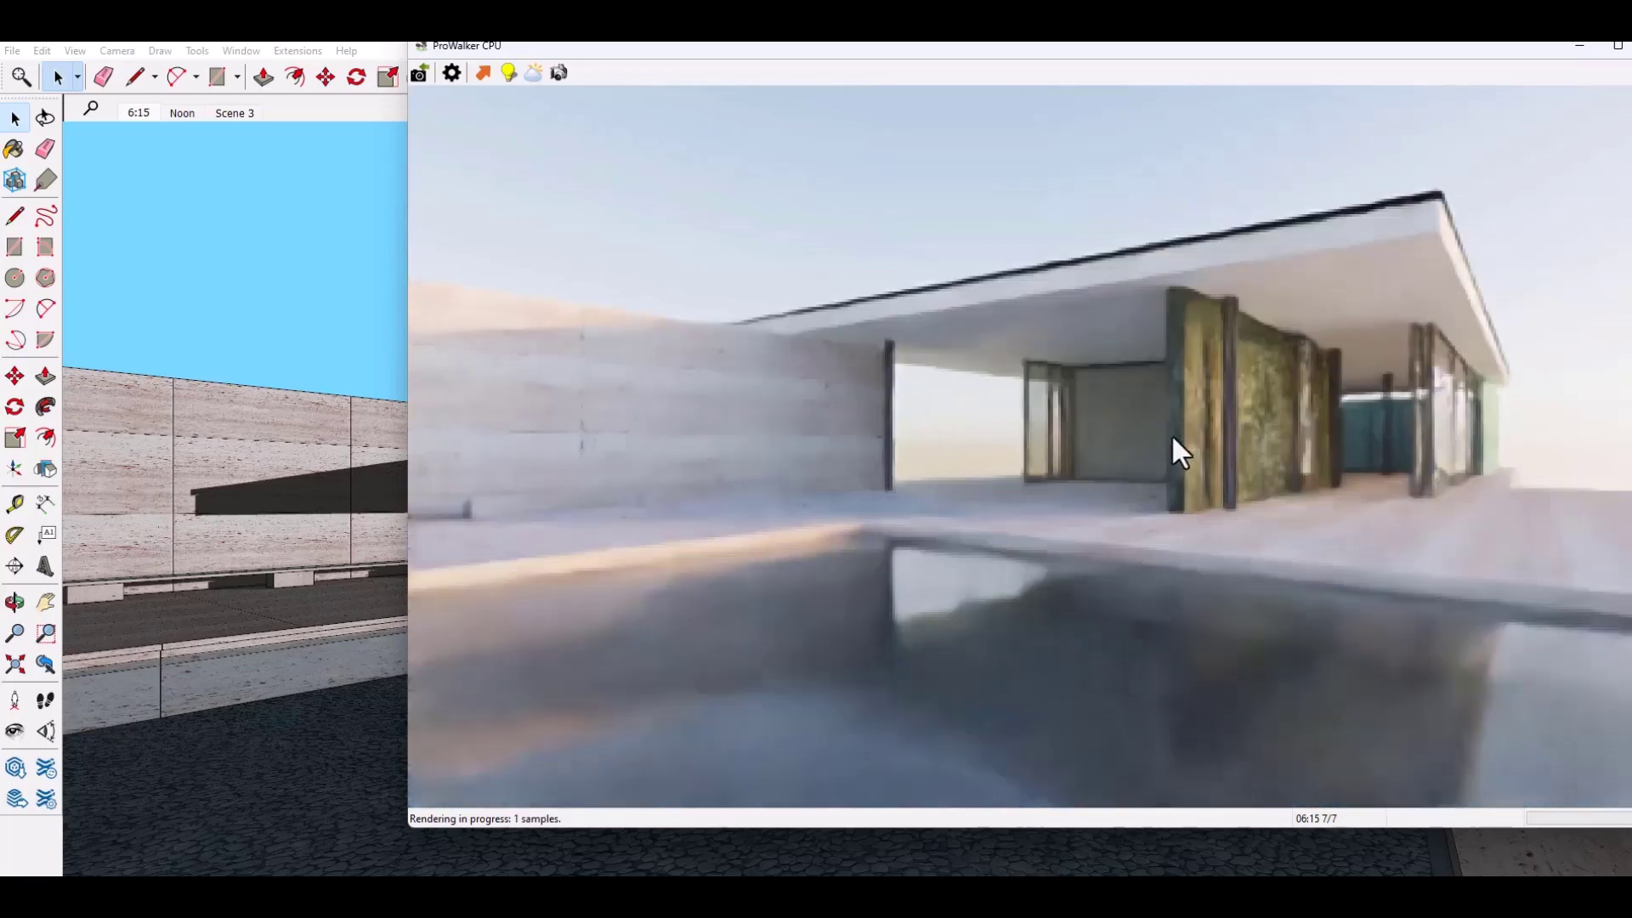
pyautogui.scroll(1, 1168, 425)
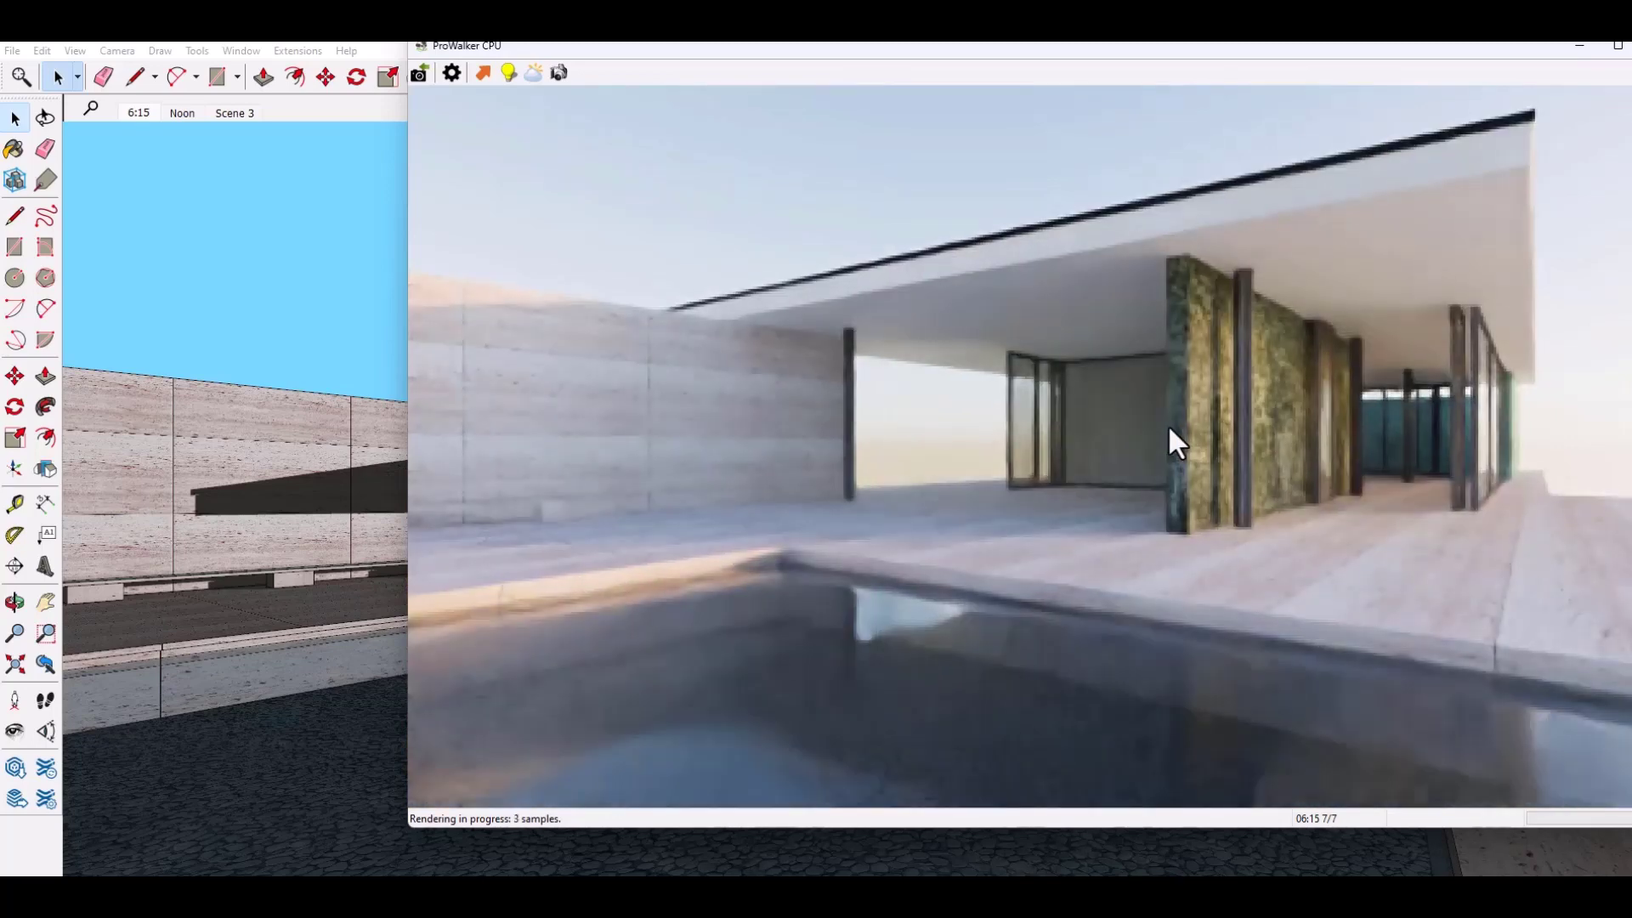
pyautogui.scroll(-2, 1168, 425)
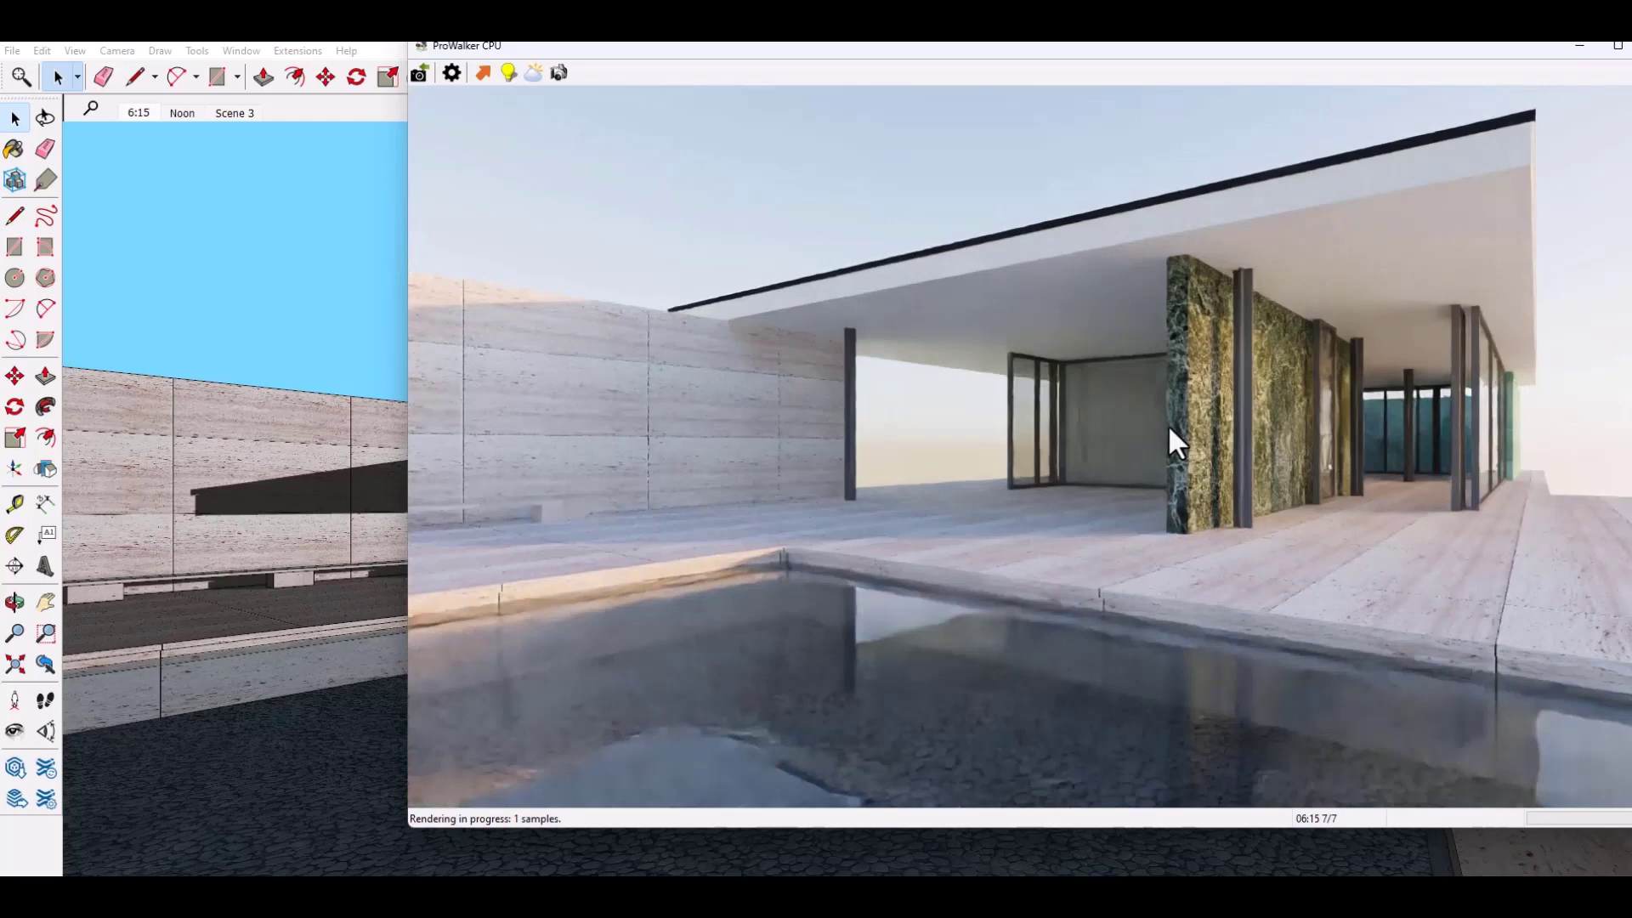
pyautogui.scroll(-1, 1168, 425)
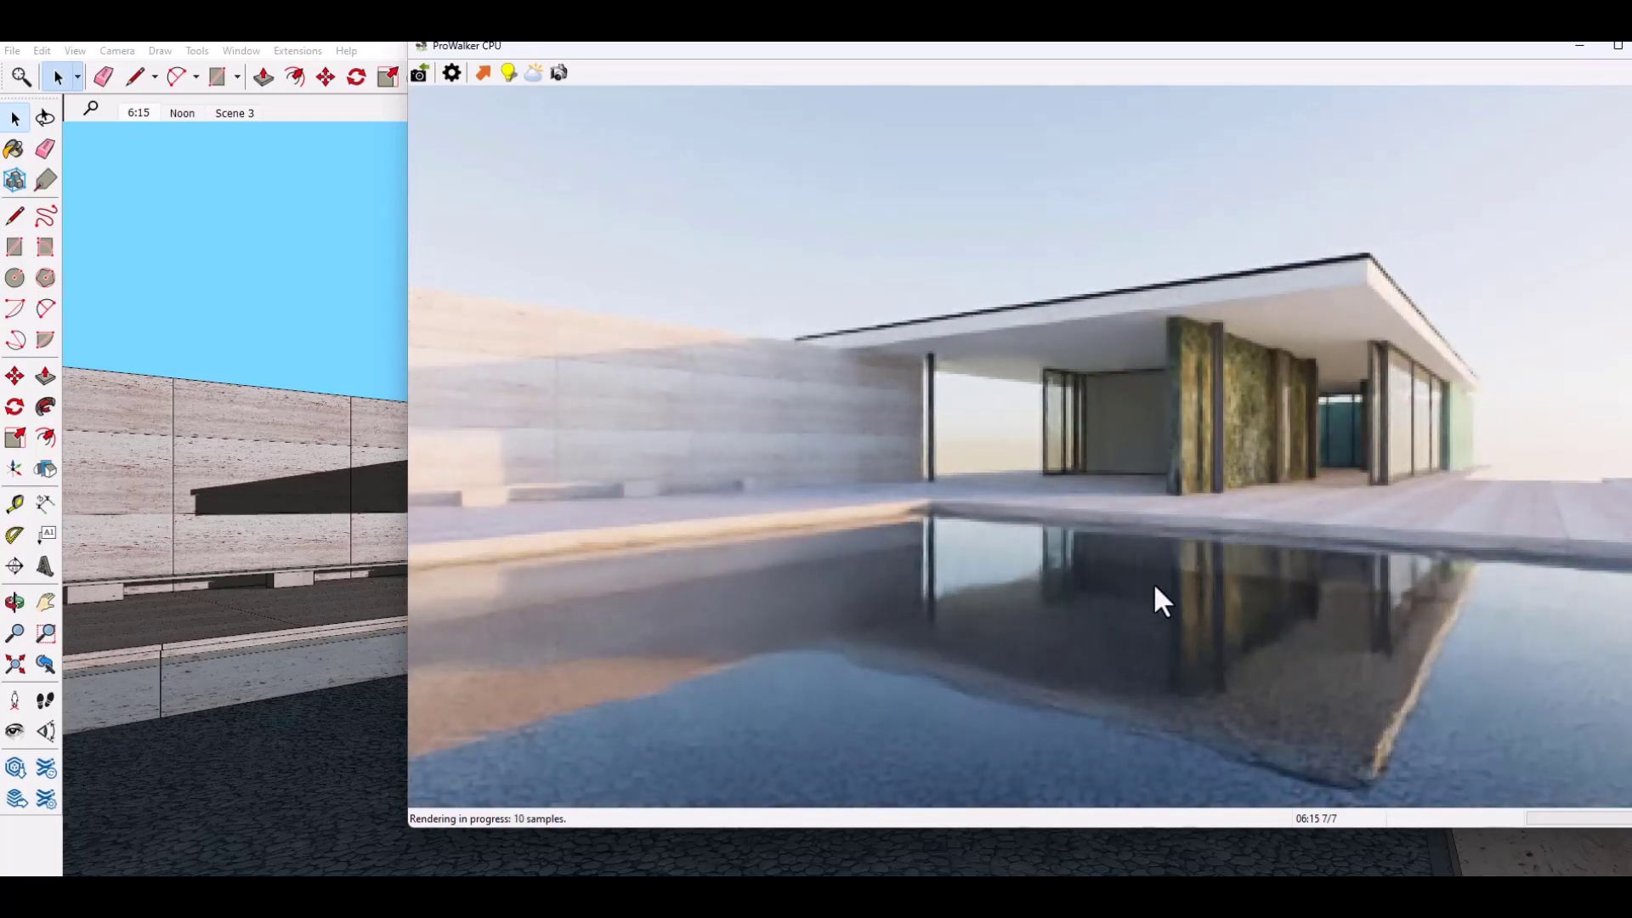
pyautogui.moveTo(1154, 583); pyautogui.dragTo(1085, 559)
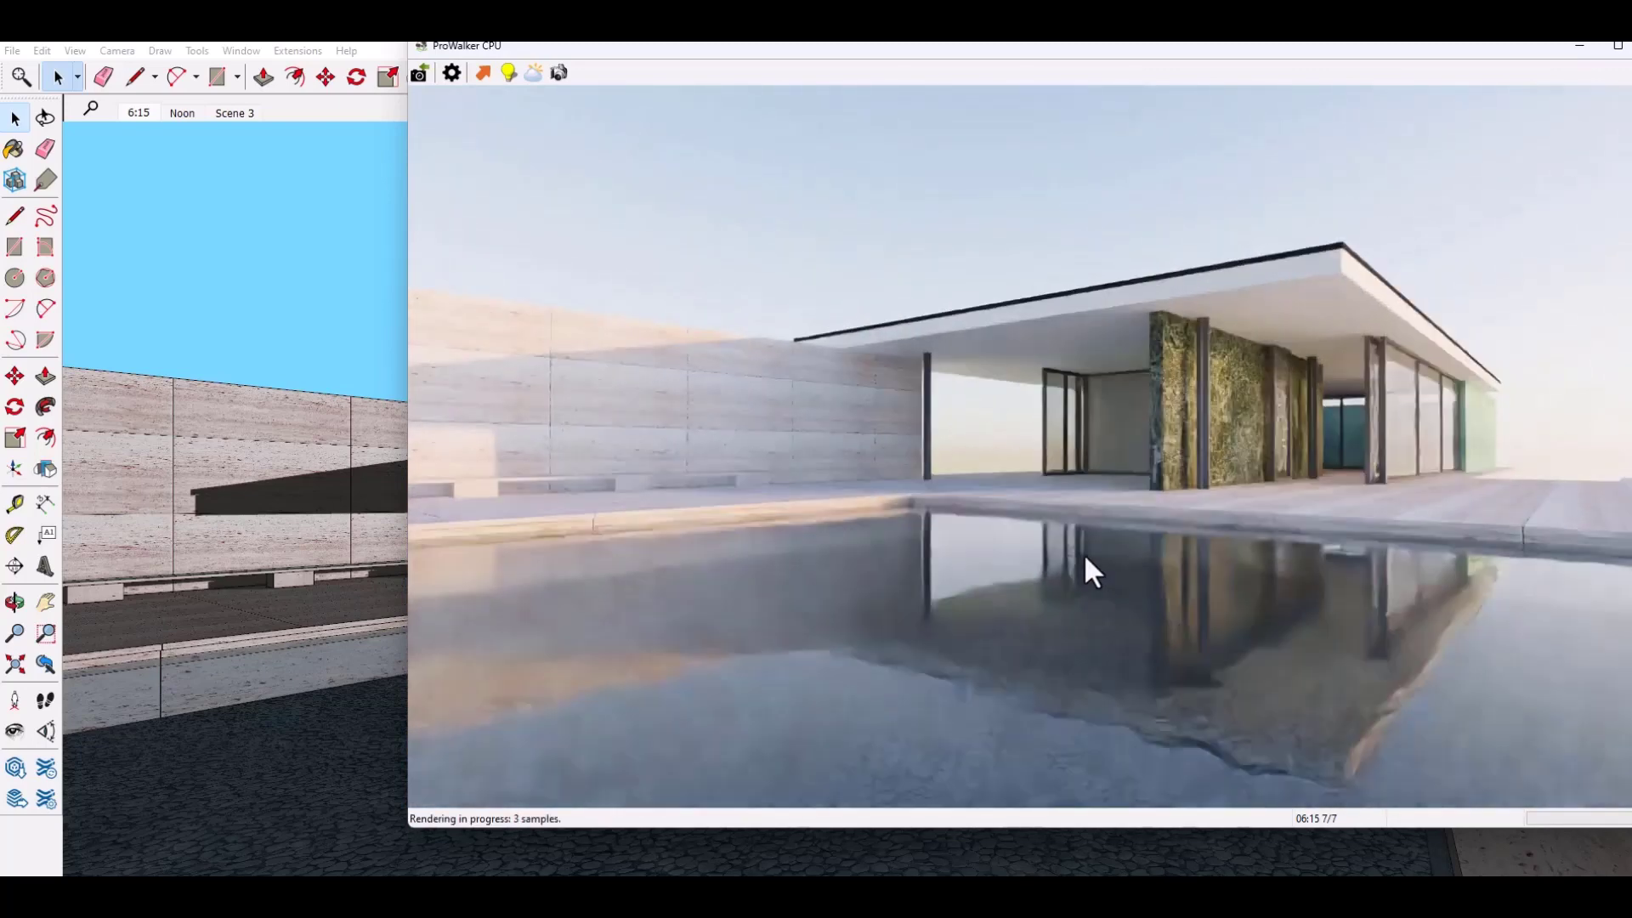
# - Set the physical light intensity to 0.80, then bring up Background Settings
pyautogui.click(513, 71)
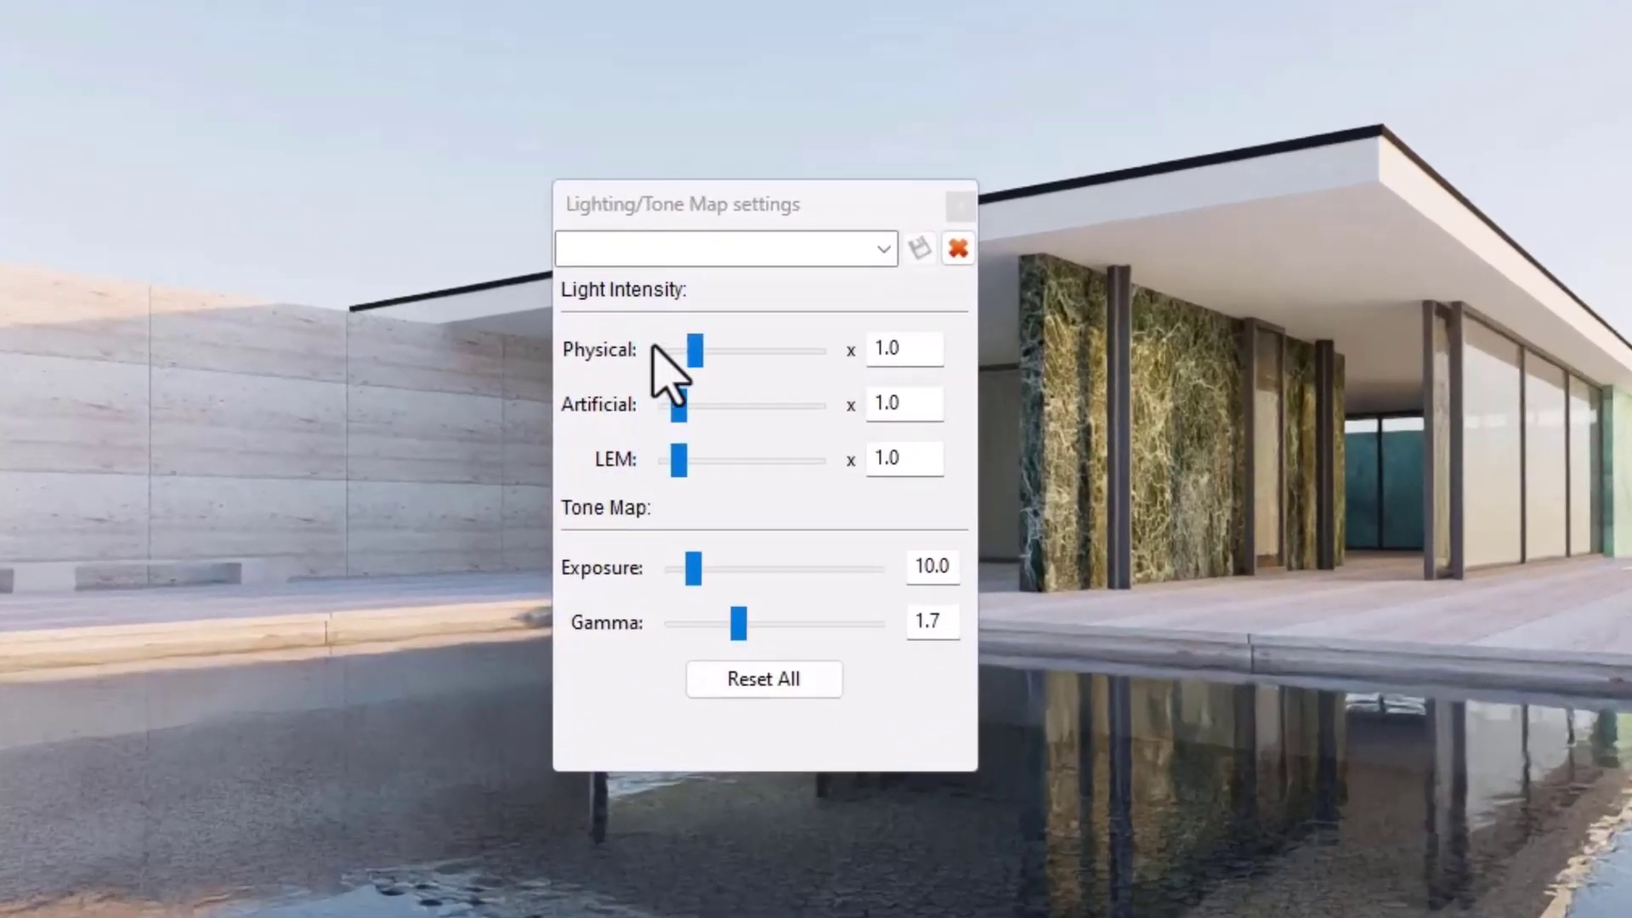
pyautogui.moveTo(703, 354); pyautogui.dragTo(691, 355)
pyautogui.click(1320, 866)
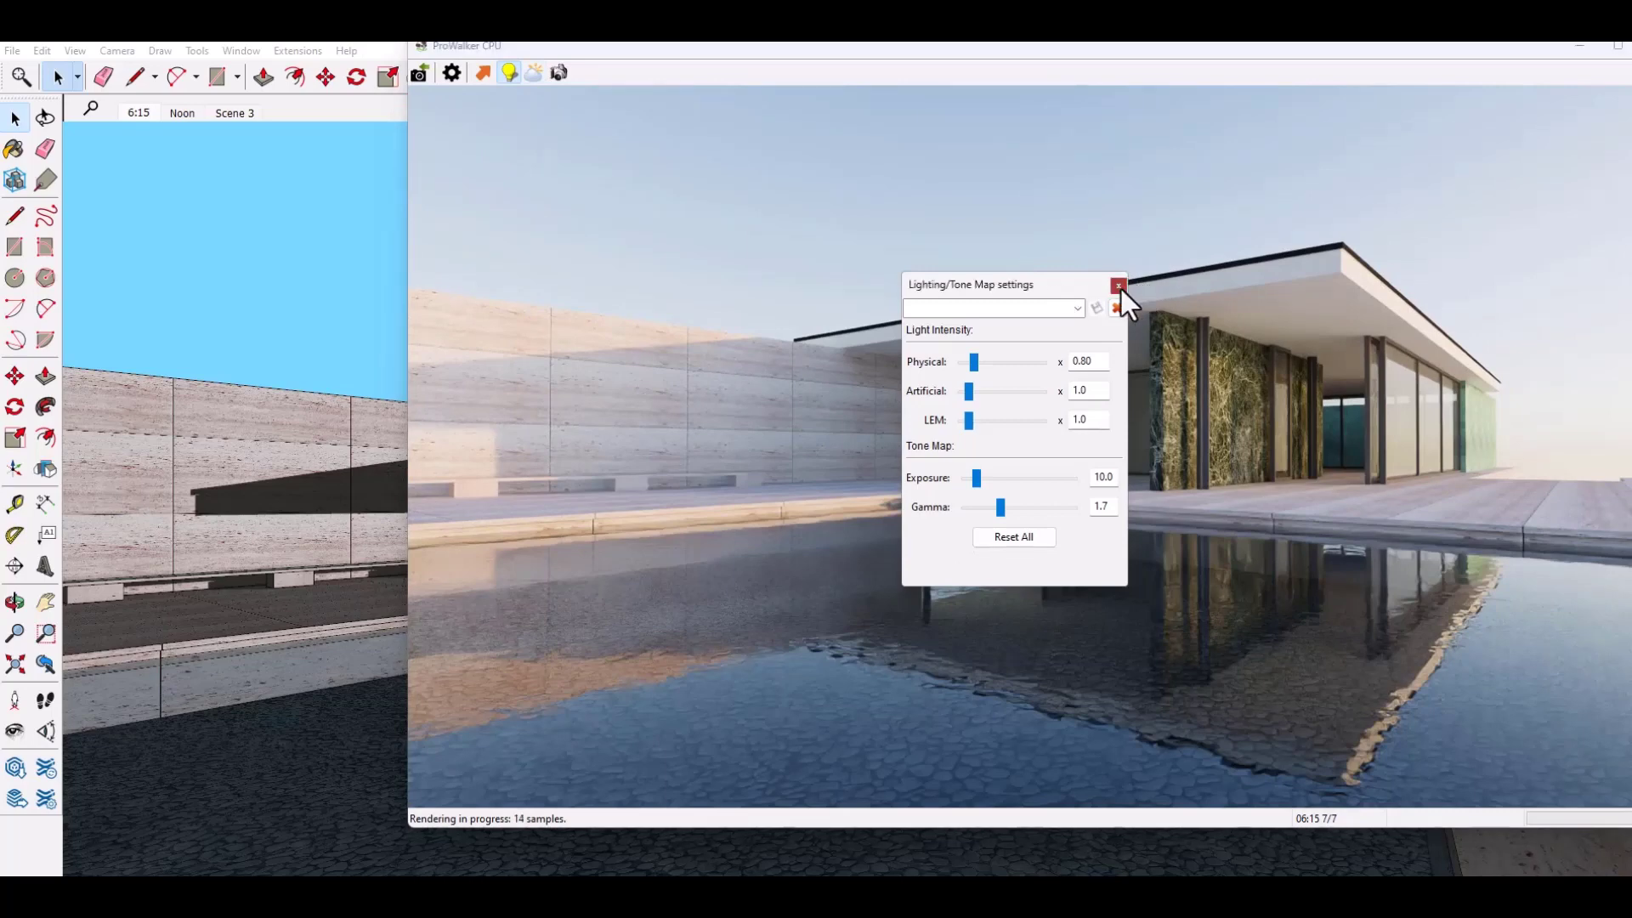
pyautogui.click(1120, 287)
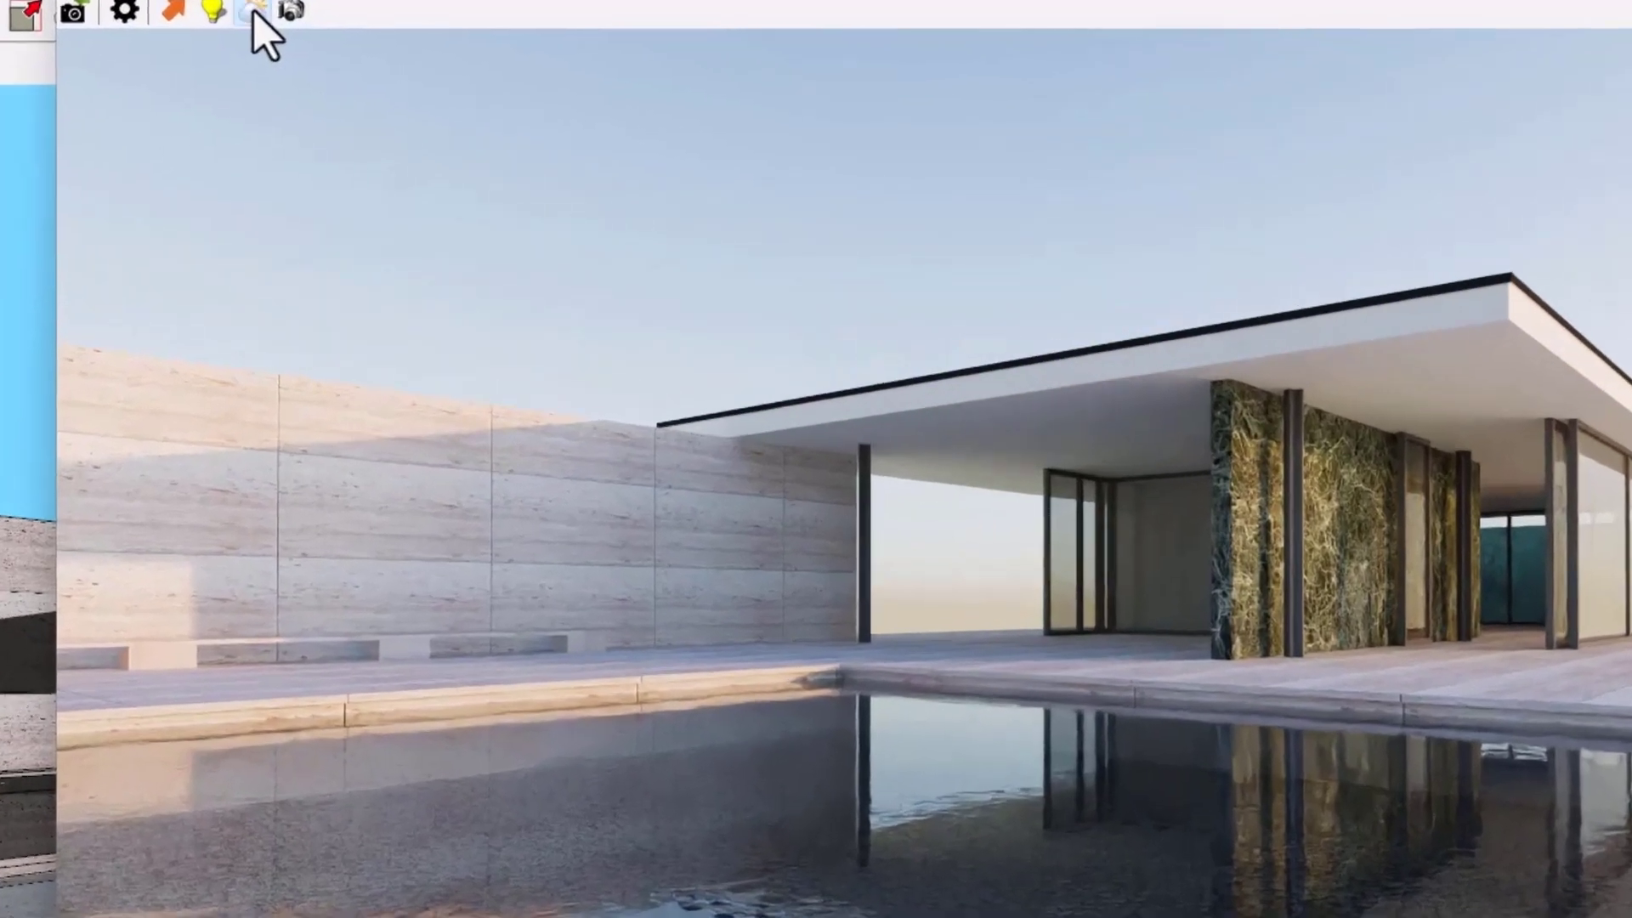
pyautogui.click(508, 67)
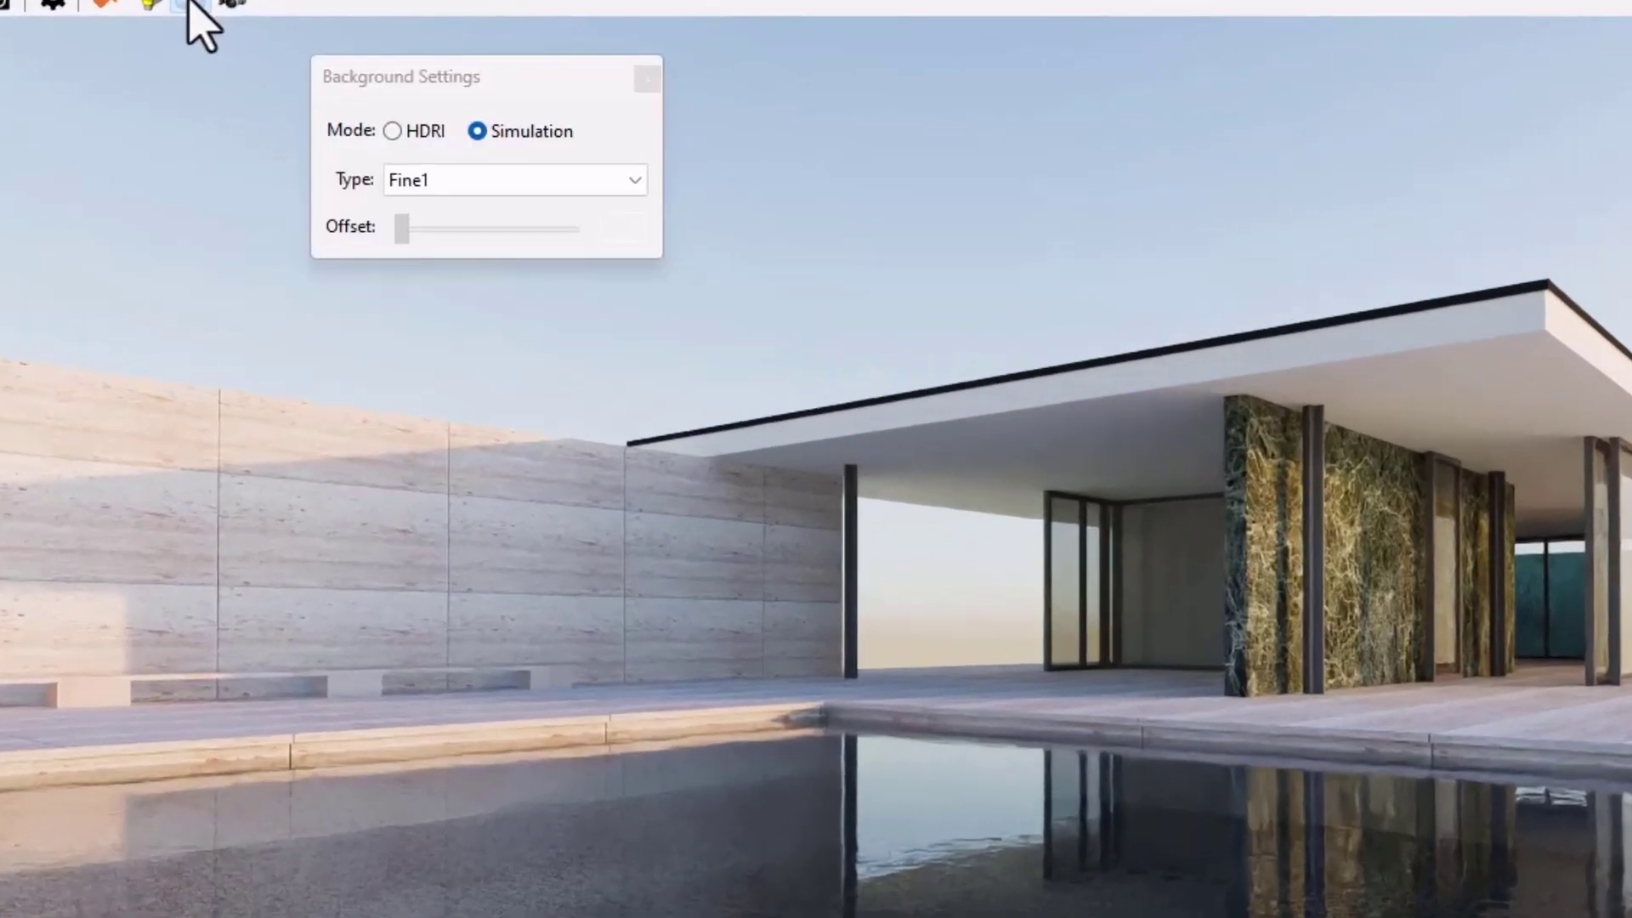
# - Use the s5_kloofendal_48d partly cloudy HDRI as background, rotated to a 307° offset
pyautogui.click(392, 131)
pyautogui.click(463, 181)
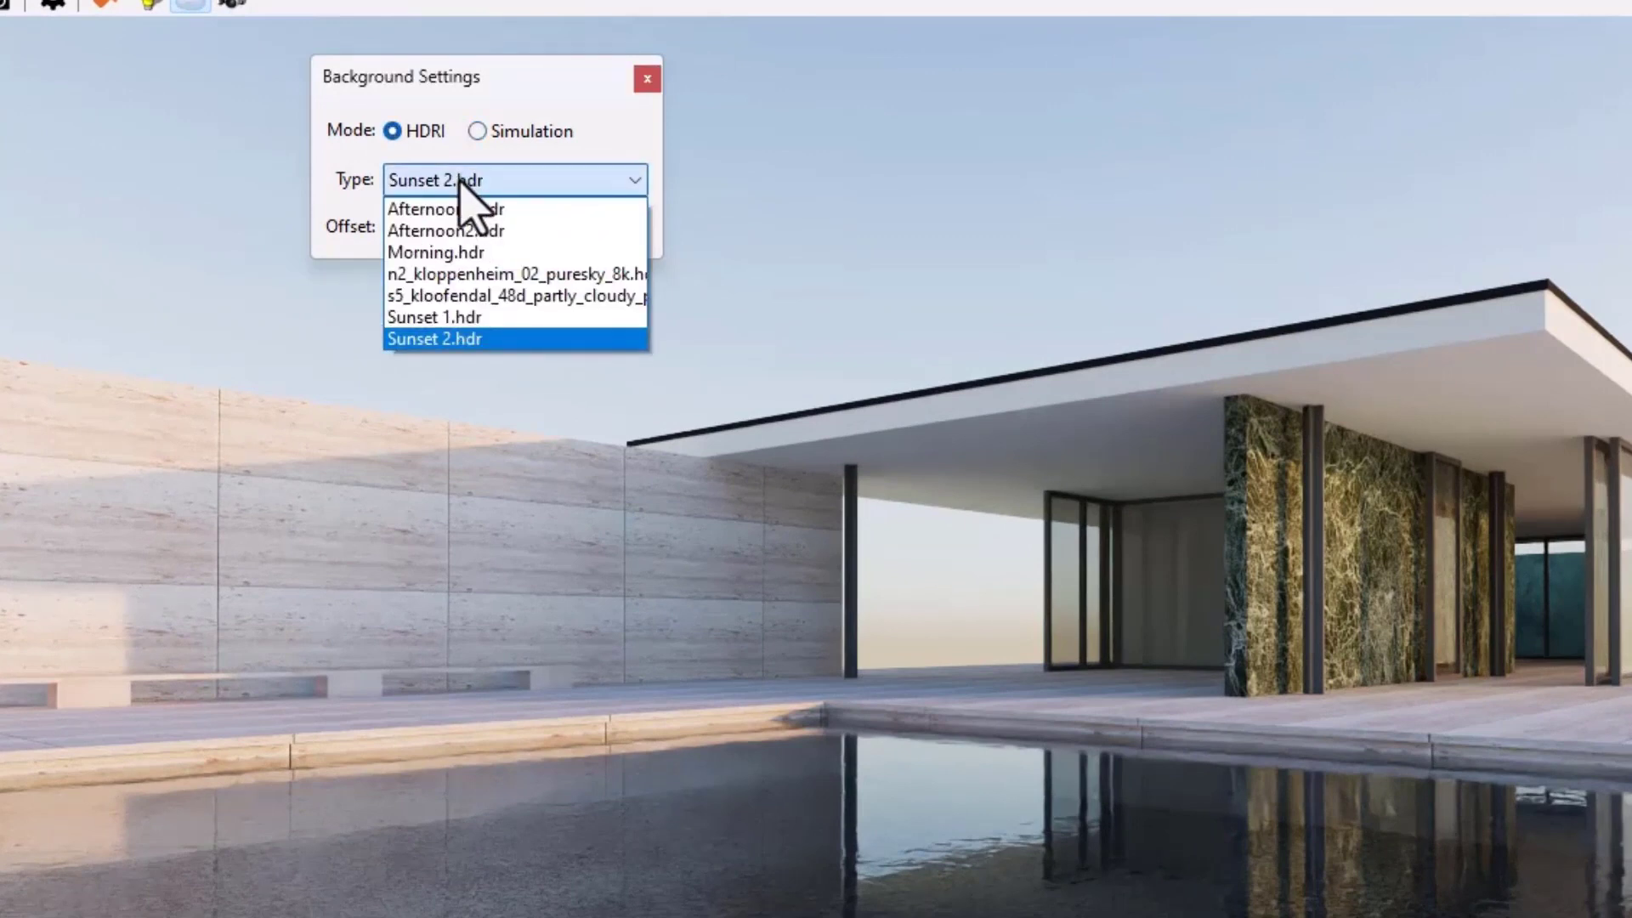
pyautogui.click(470, 296)
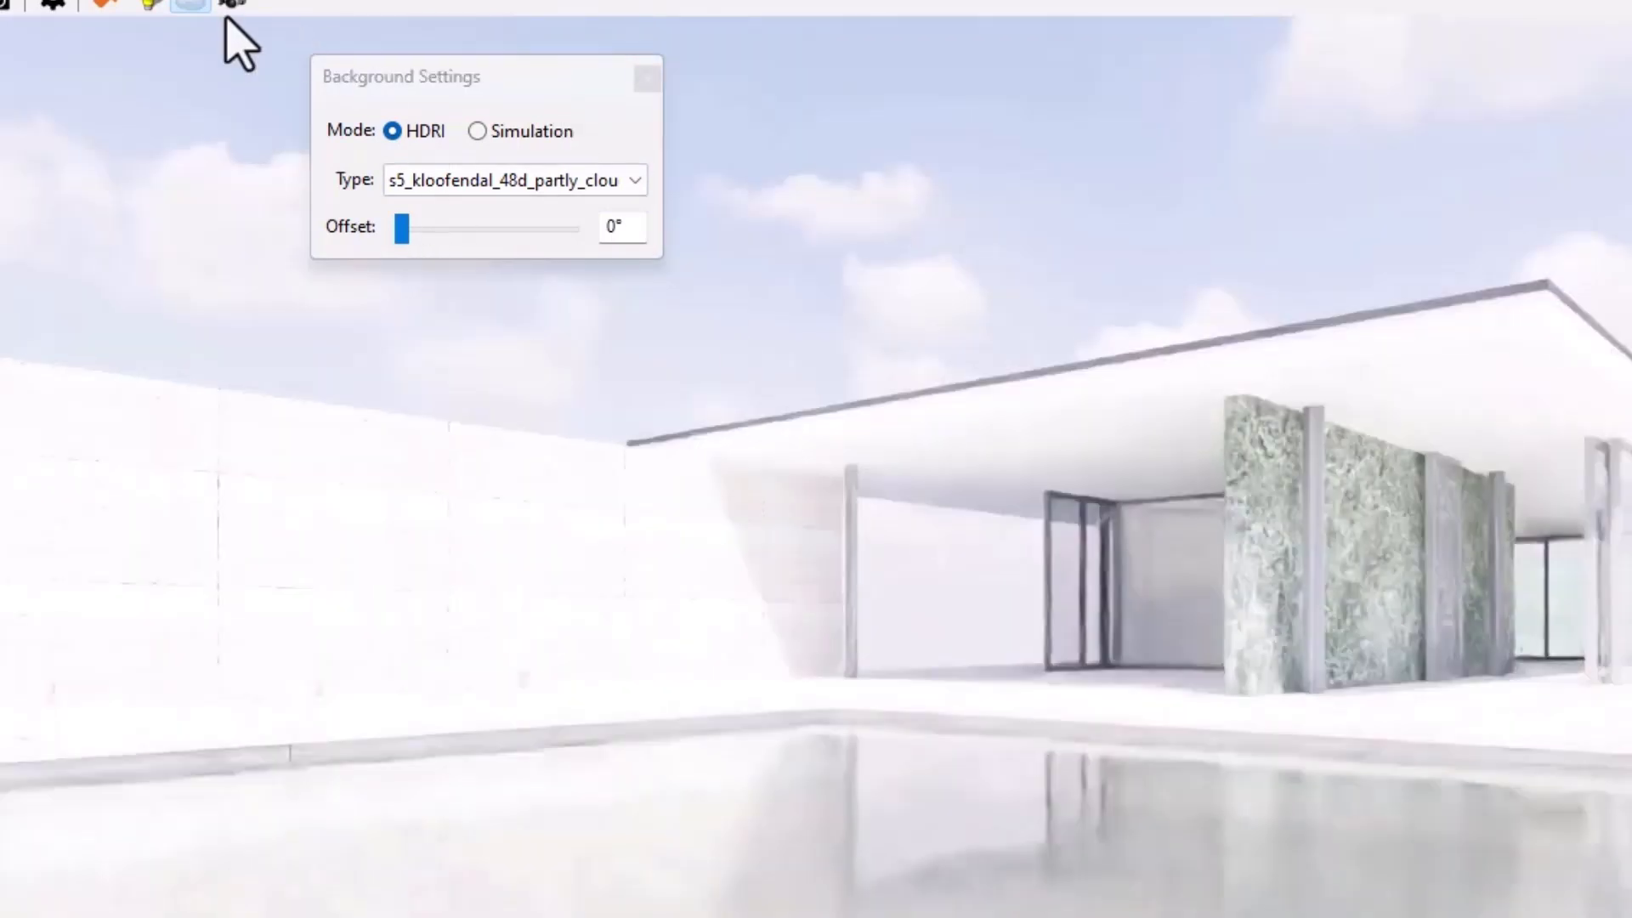
pyautogui.moveTo(403, 228); pyautogui.dragTo(509, 232)
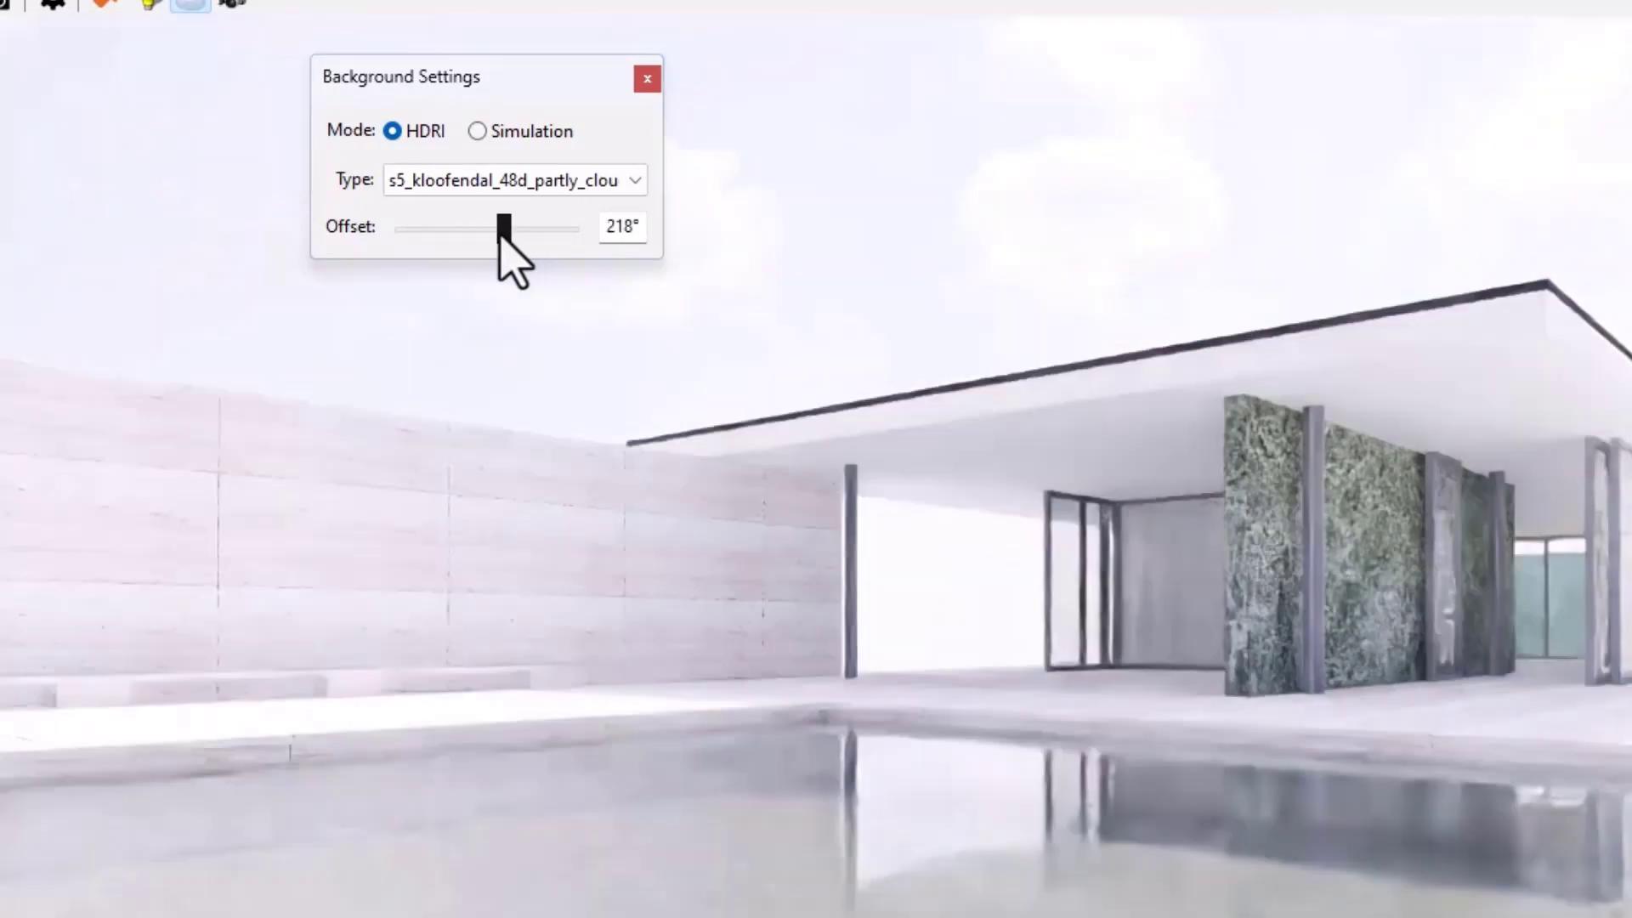
pyautogui.moveTo(504, 232); pyautogui.dragTo(546, 231)
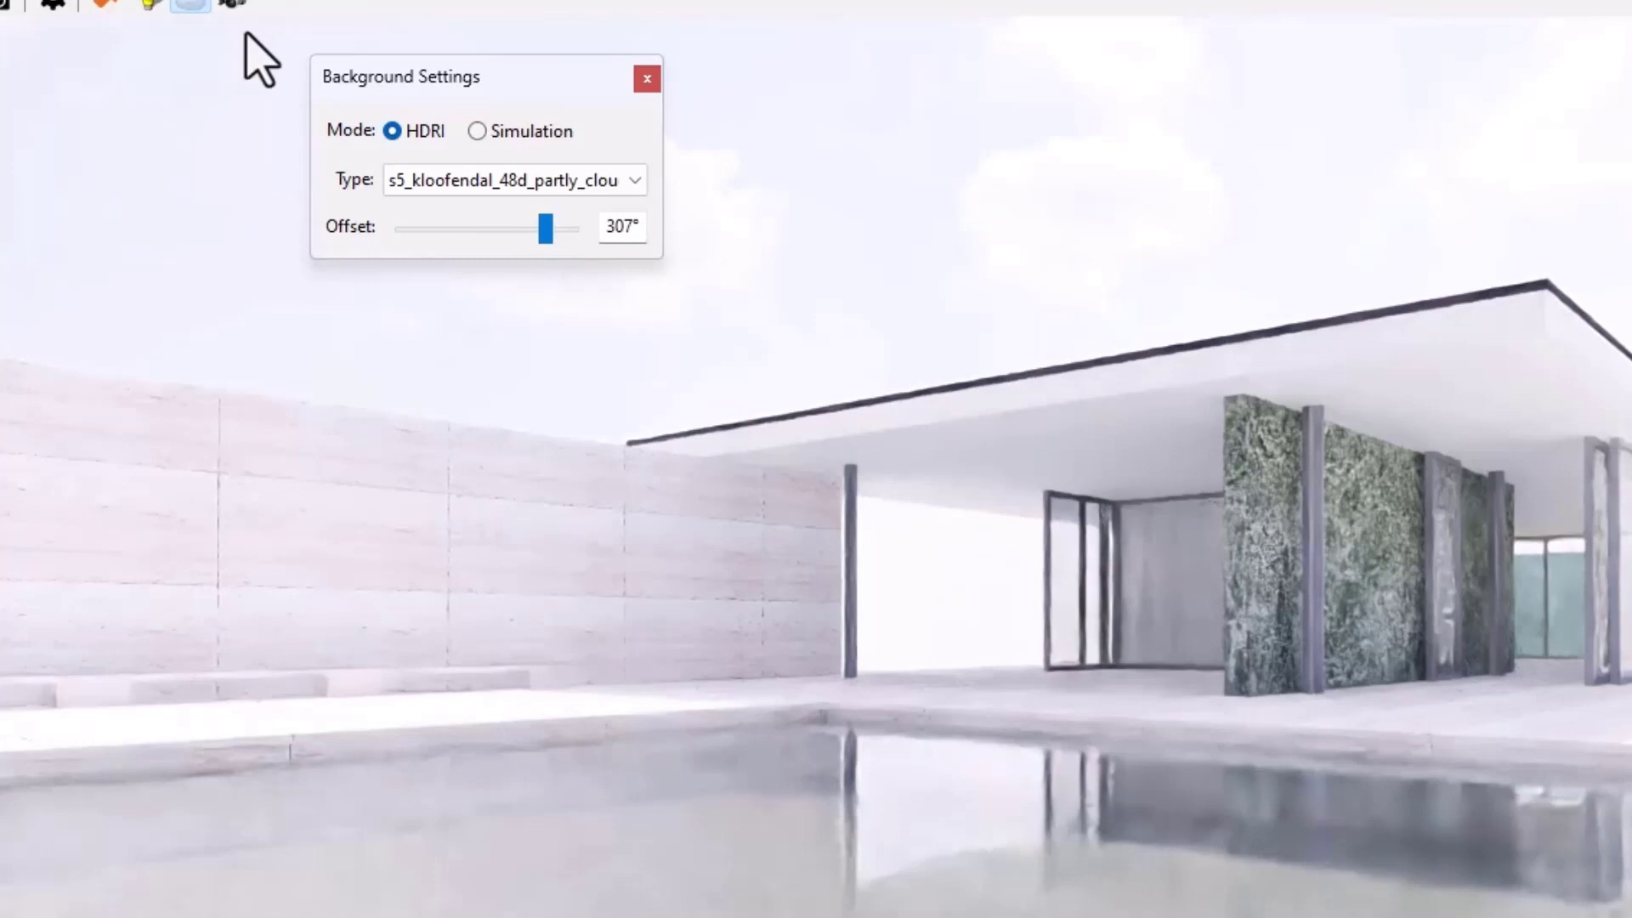
pyautogui.click(149, 4)
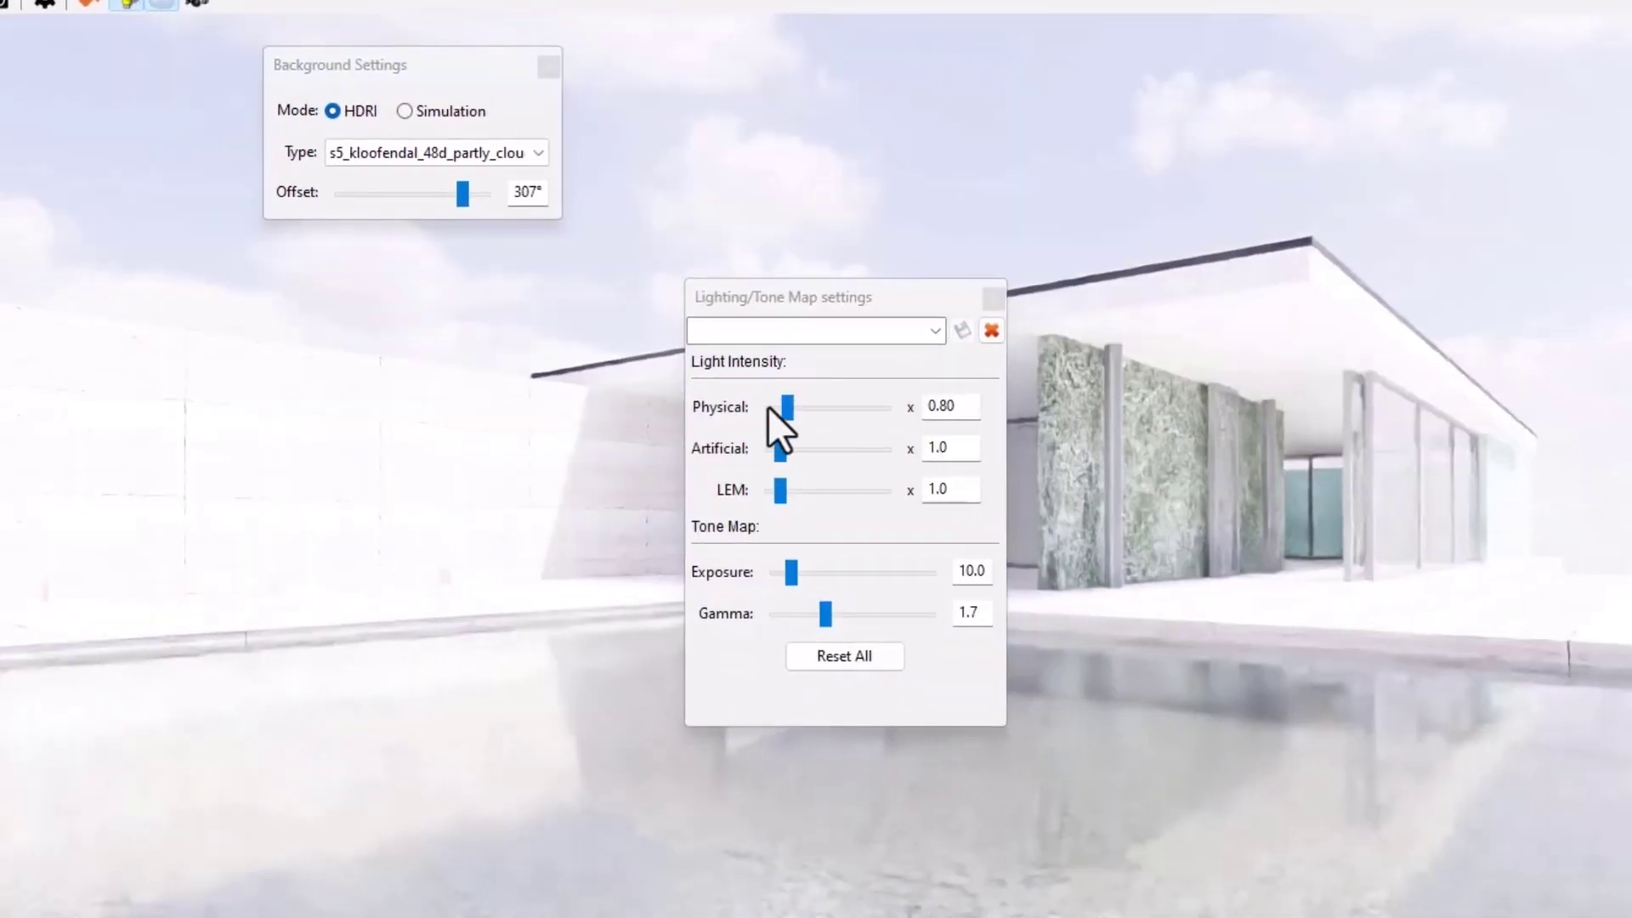
# - Dim the physical light to 0.35, trying the gamma slider but leaving gamma at 1.7
pyautogui.moveTo(784, 401); pyautogui.dragTo(775, 401)
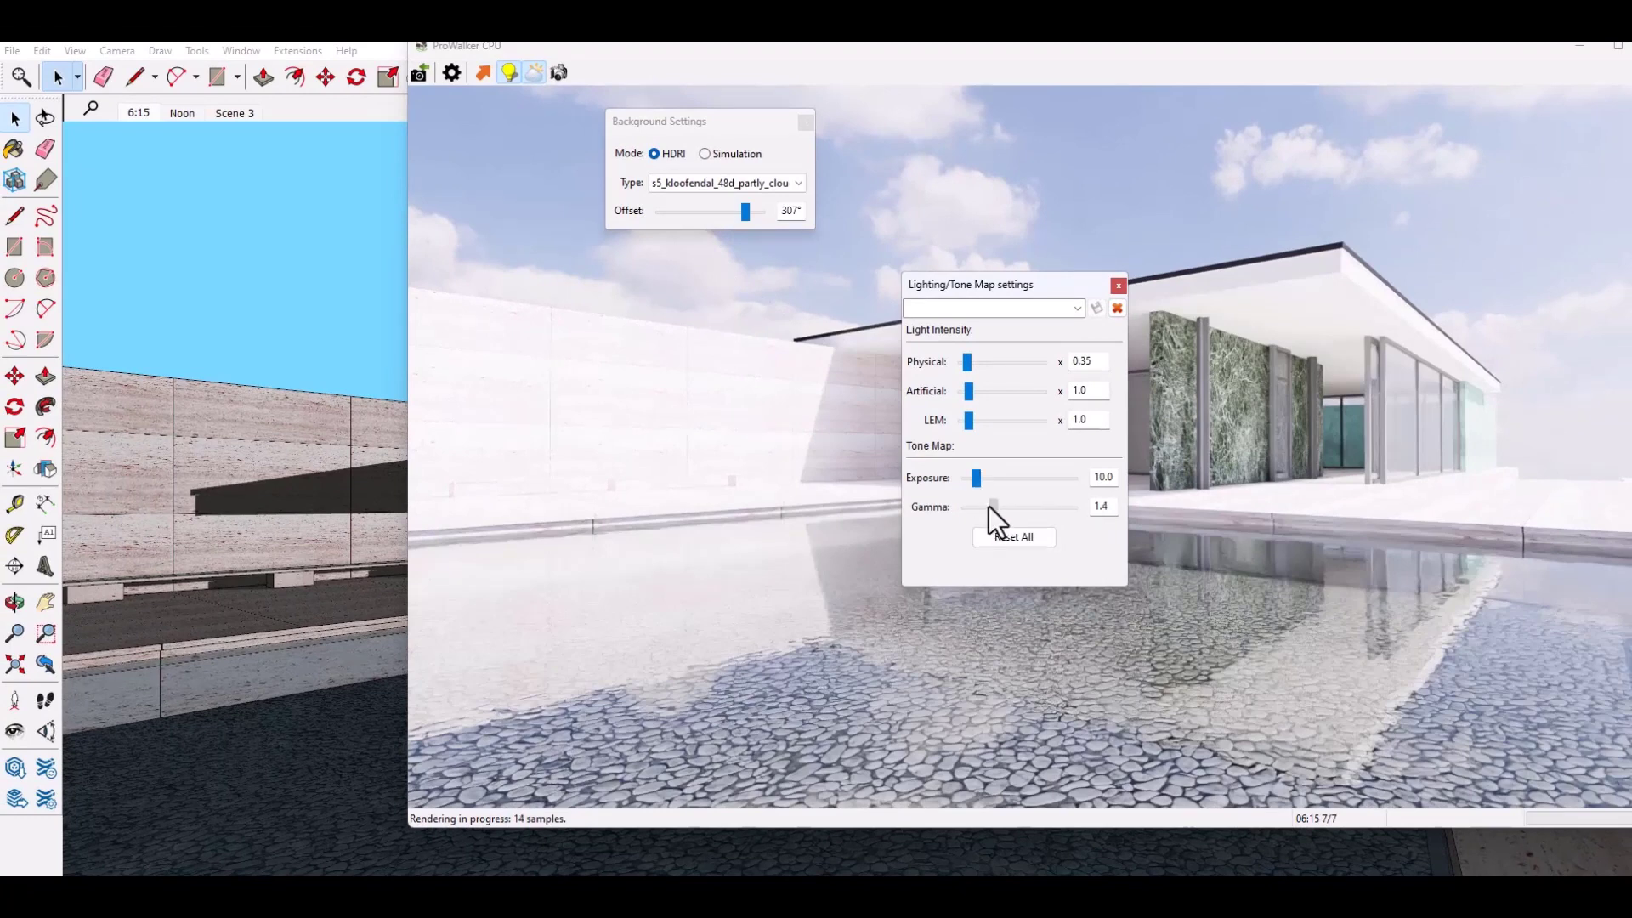
pyautogui.moveTo(993, 510); pyautogui.dragTo(1012, 502)
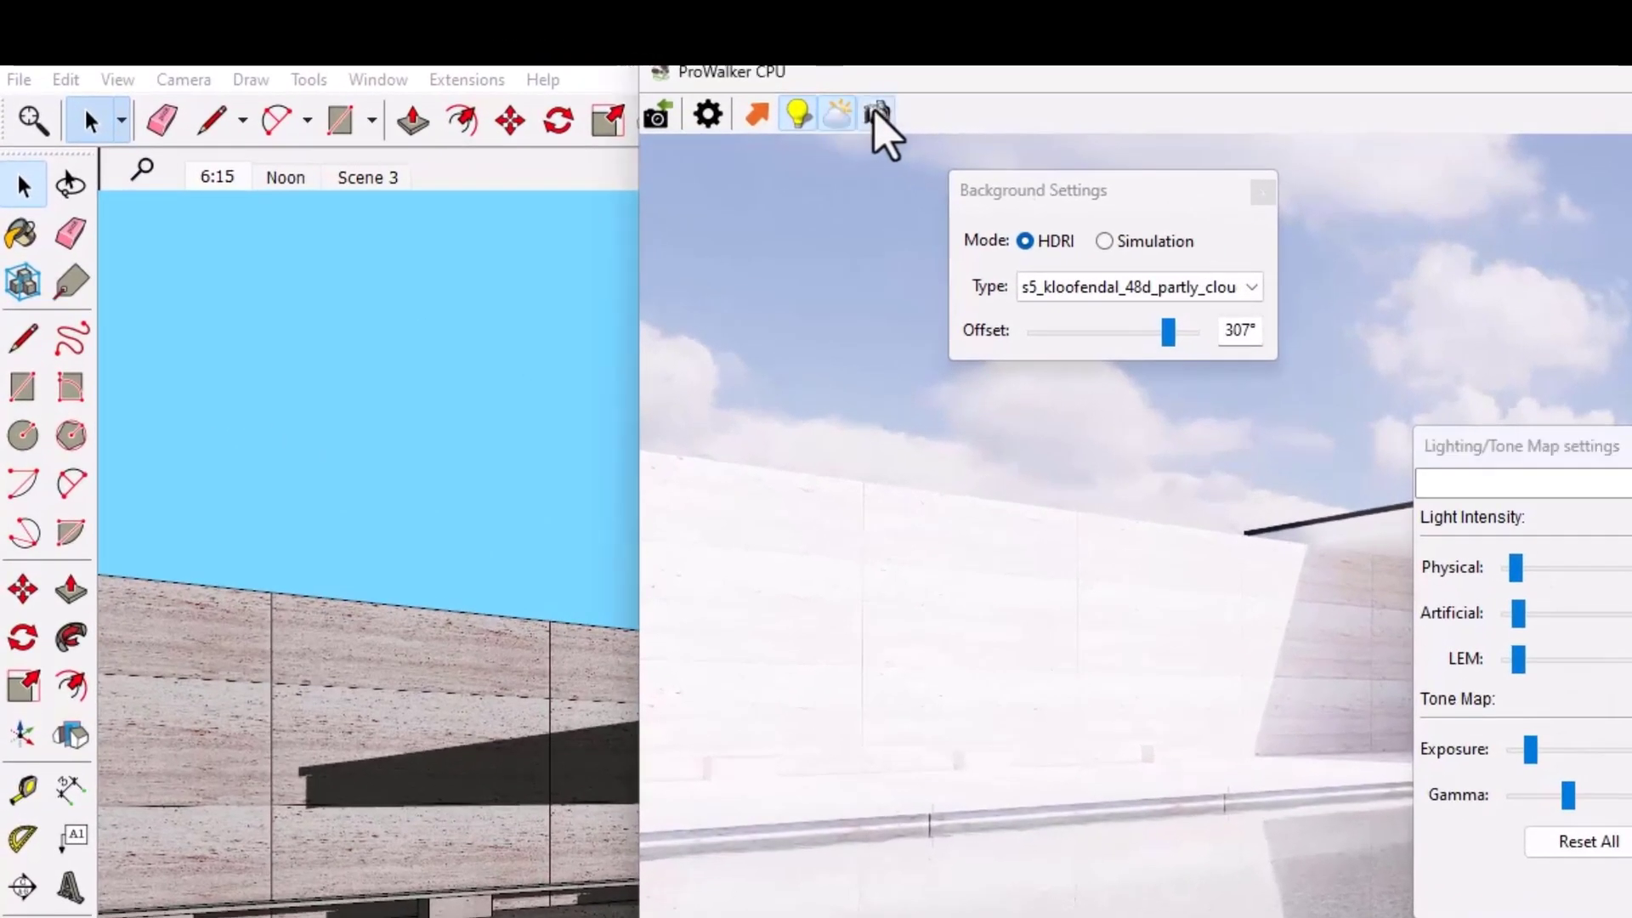
# - Bring up Image Settings set to PNG at a custom 1920 × 1080 and move it aside
pyautogui.click(876, 113)
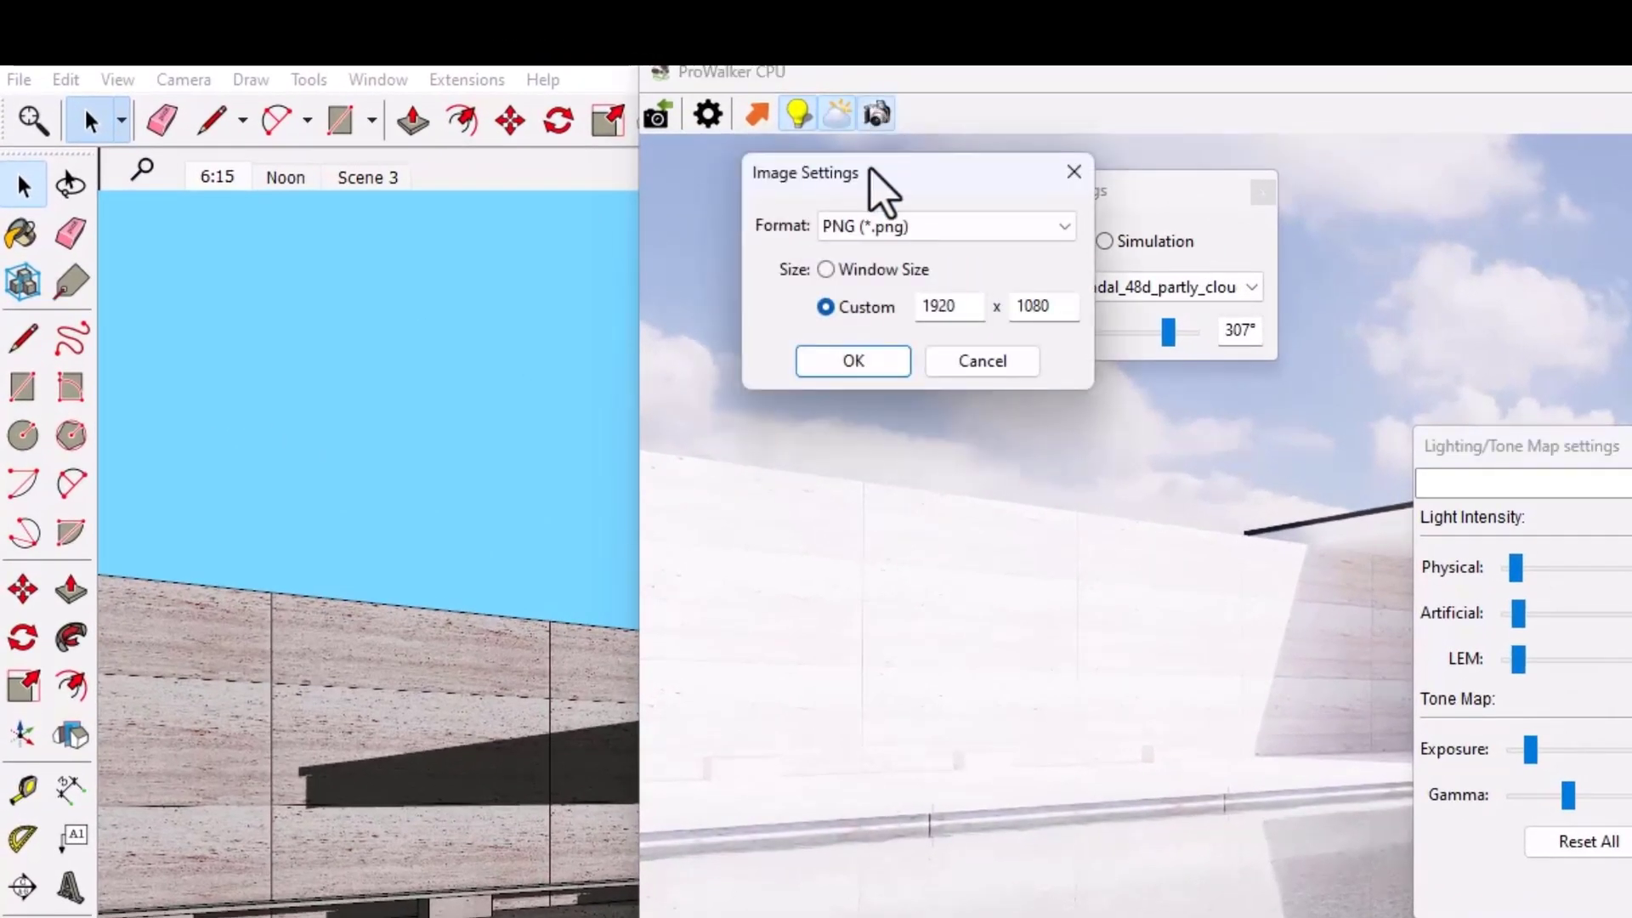
pyautogui.moveTo(933, 182); pyautogui.dragTo(1384, 309)
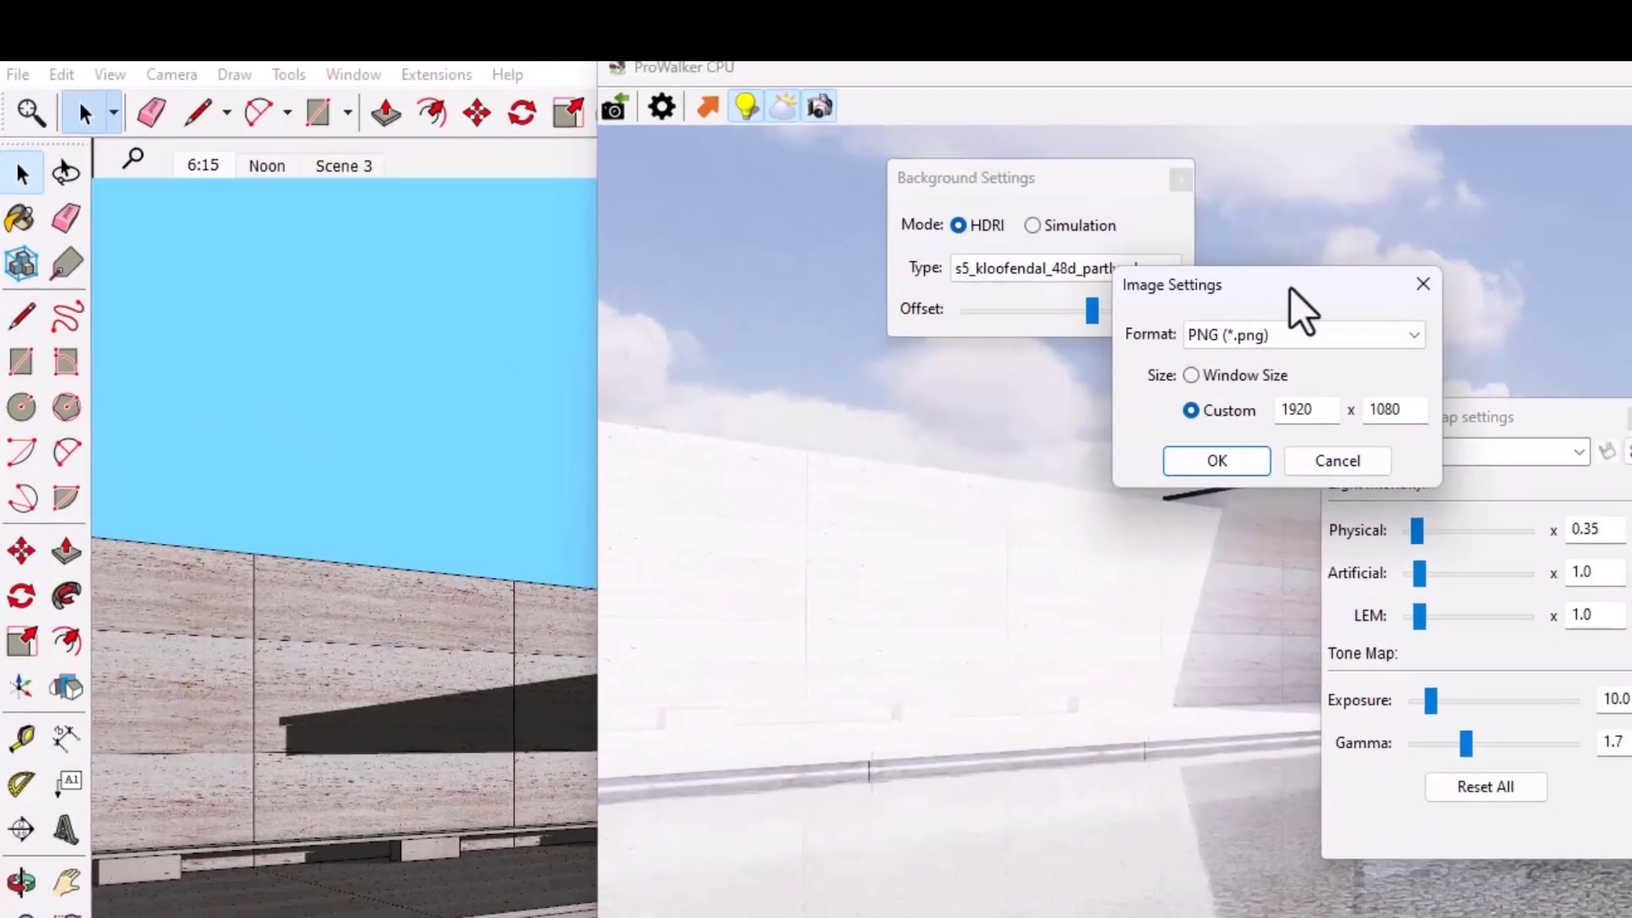
pyautogui.moveTo(1290, 287); pyautogui.dragTo(1347, 193)
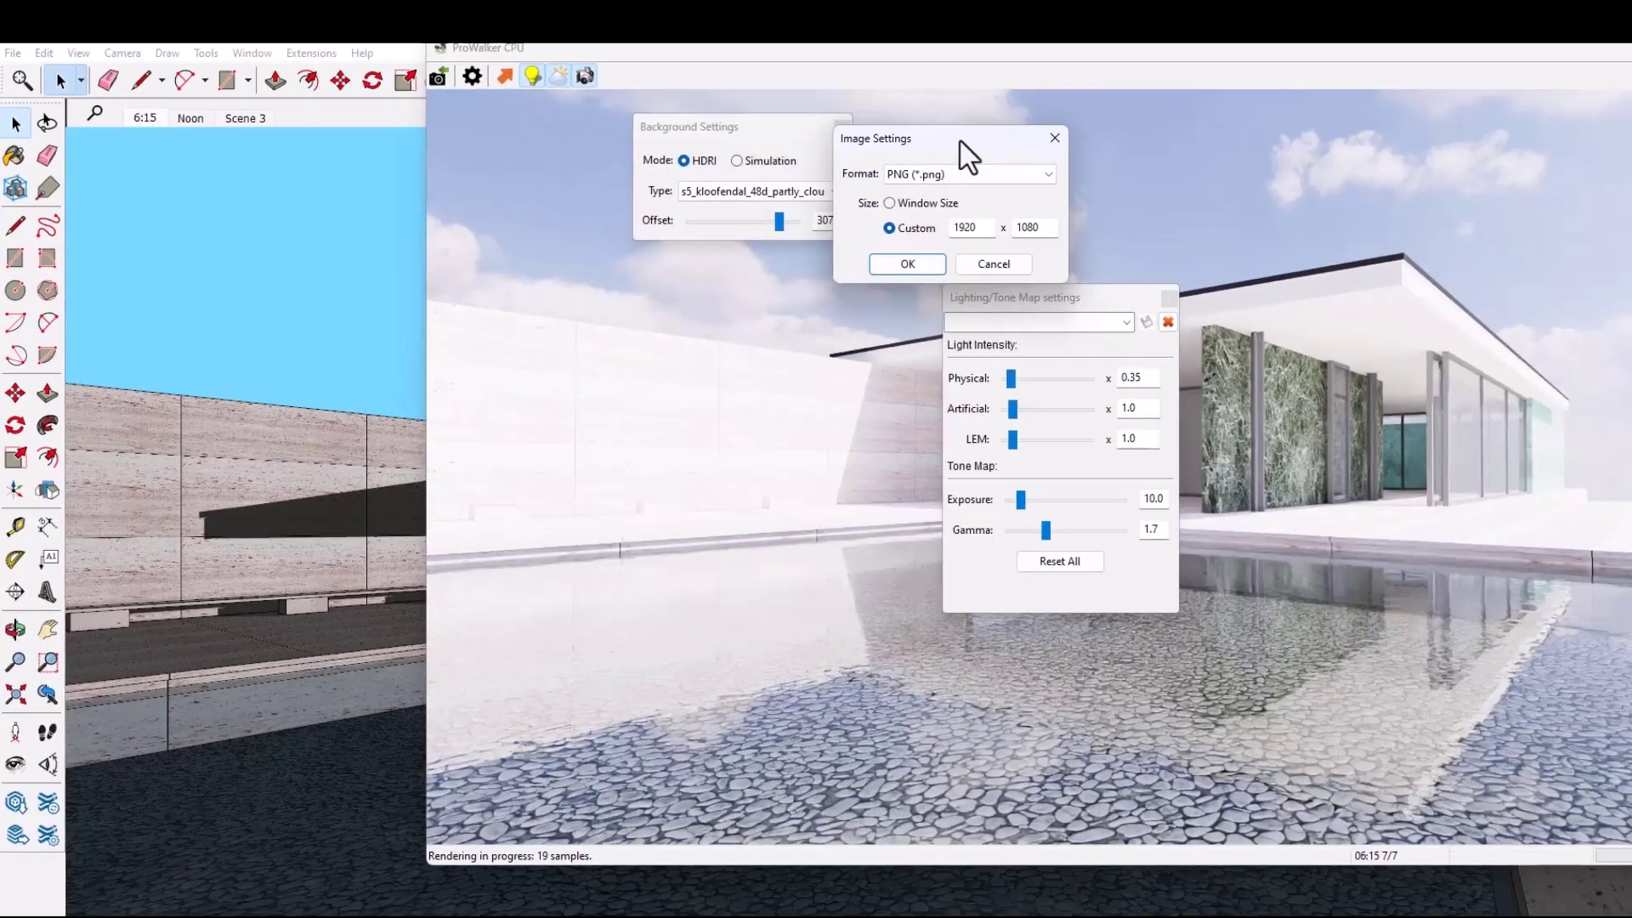